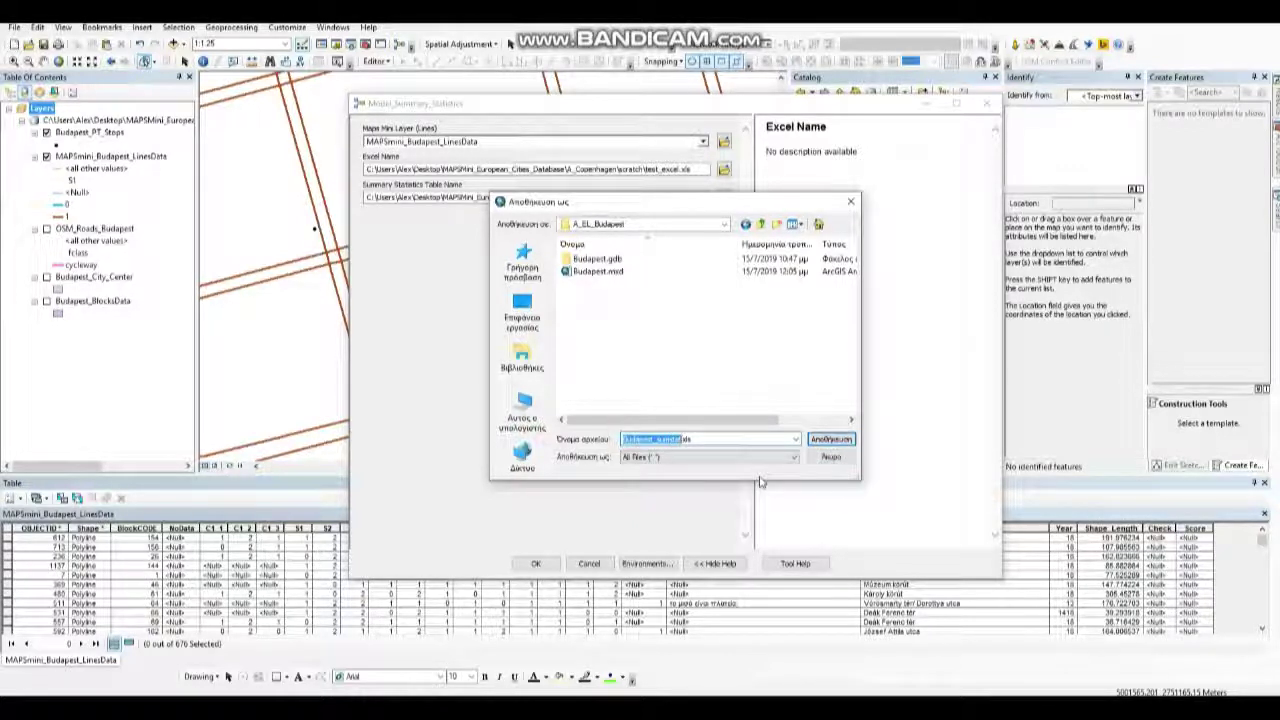
Set the outputs to Budapest_sumstat.xls in A_EL_Budapest and table Budapest_sumstat in Budapest.gdb, and run Model_Summary_Statistics.
{"action": "left_click", "coordinate": [818, 441]}
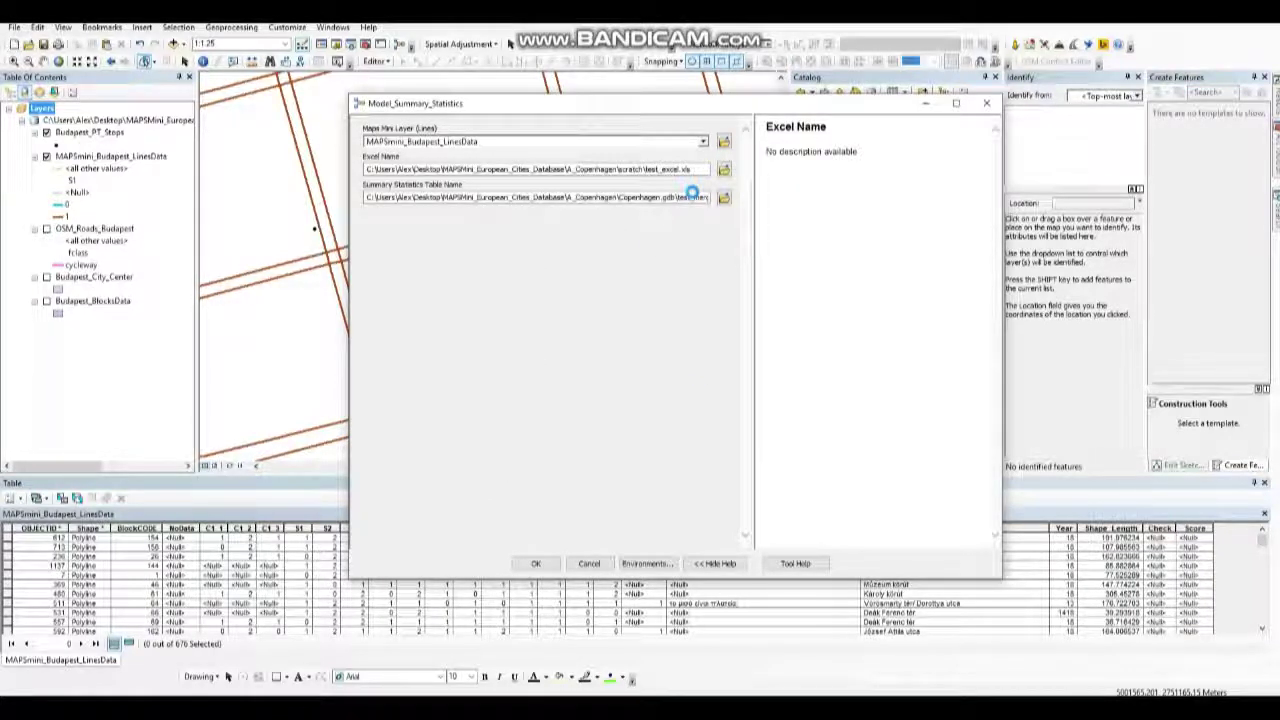
{"action": "left_click", "coordinate": [723, 197]}
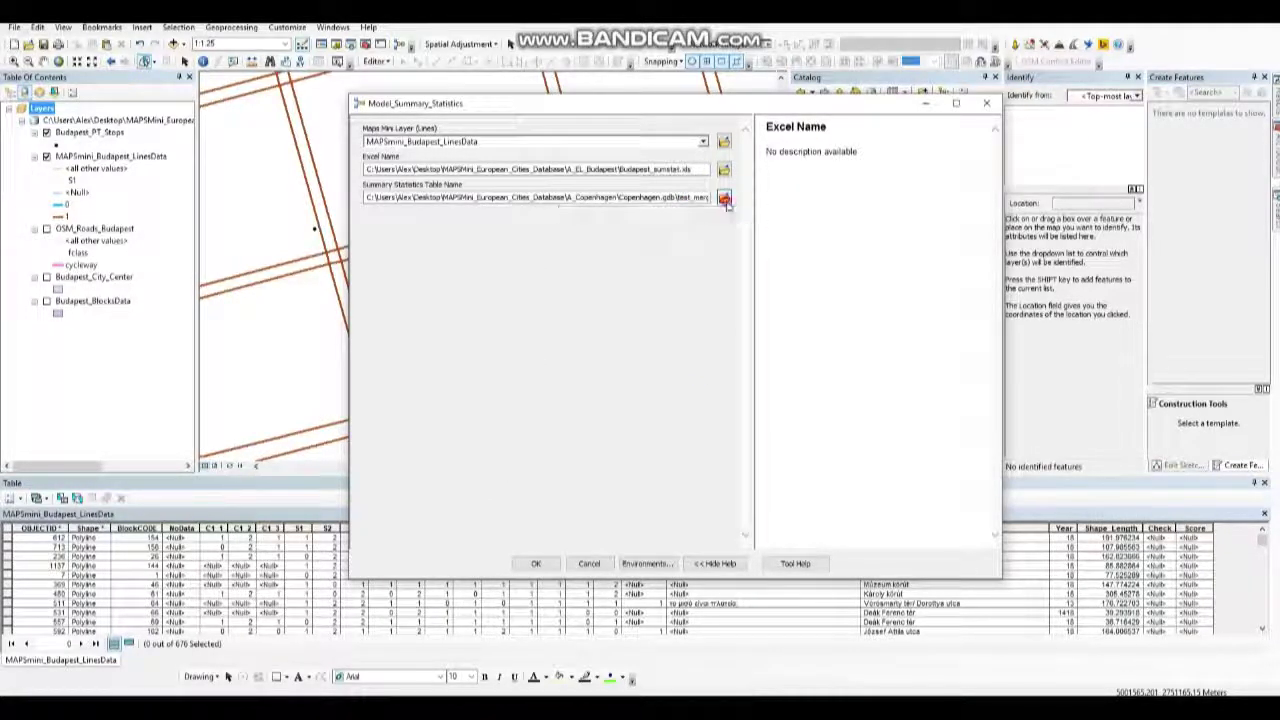
{"action": "left_click", "coordinate": [622, 409]}
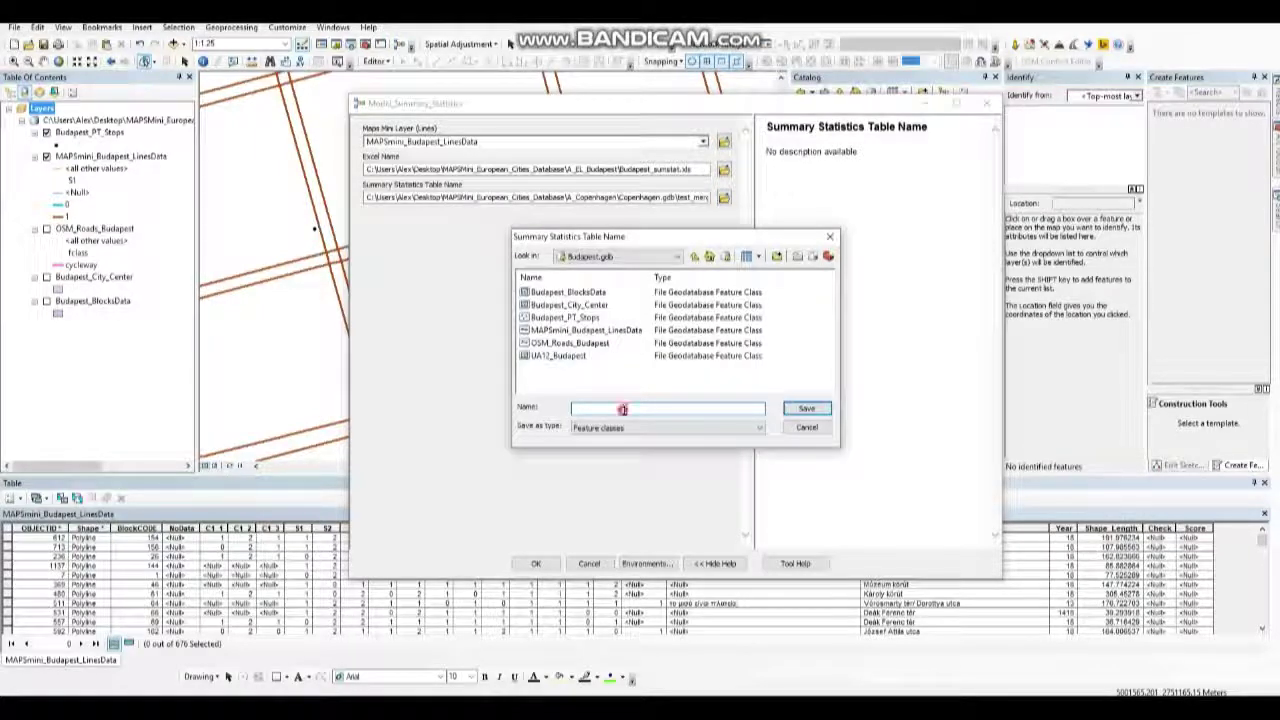
{"action": "left_click", "coordinate": [807, 410]}
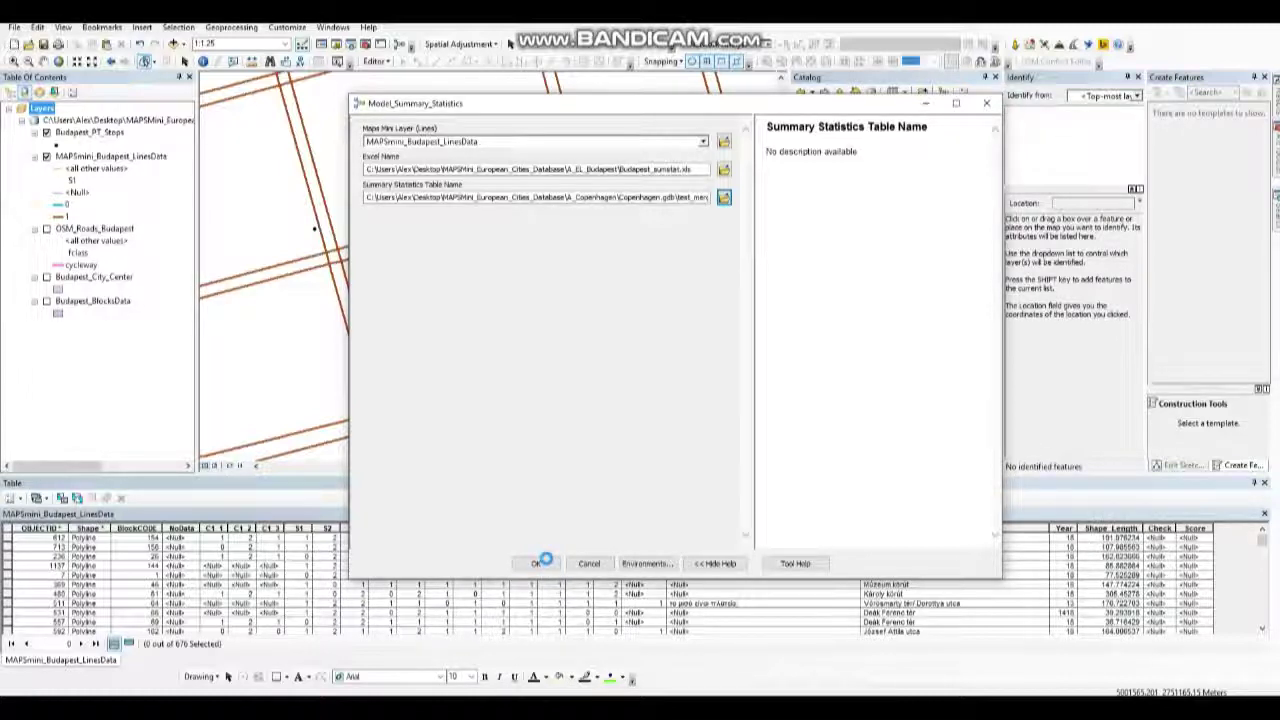
{"action": "left_click", "coordinate": [538, 563]}
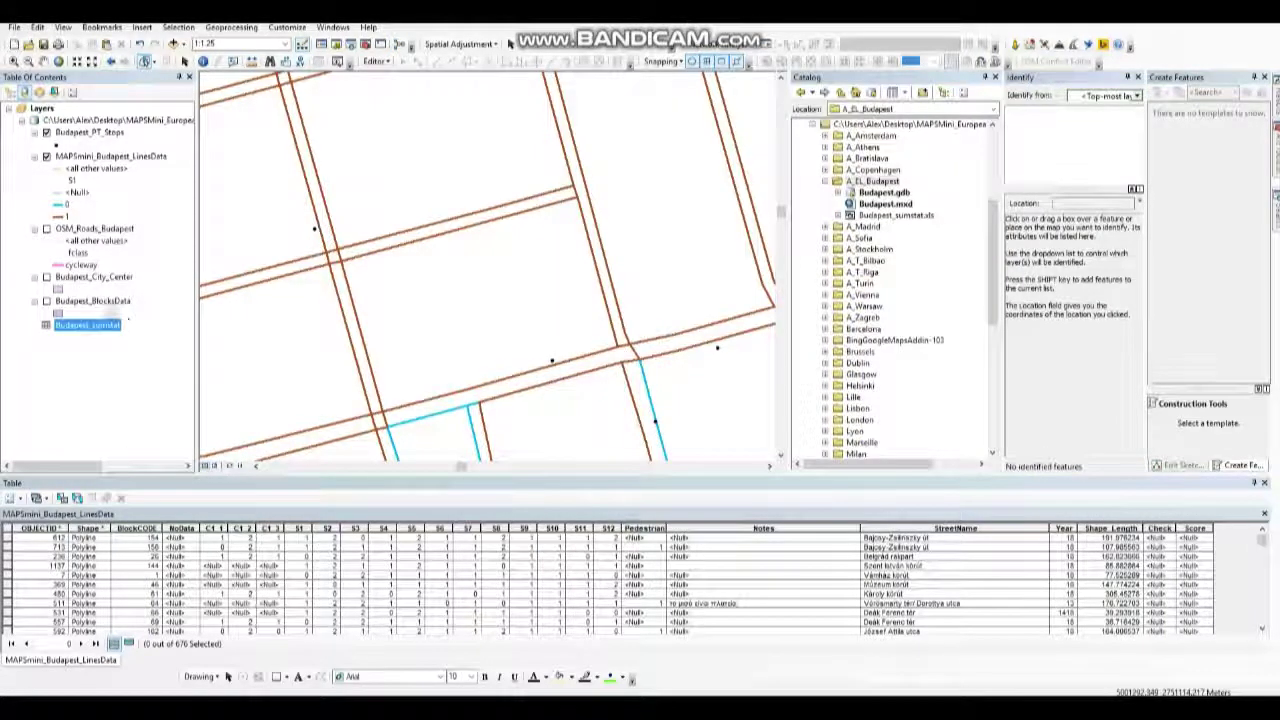
Open the Budapest_sumstat table to check its records, and close the table window.
{"action": "right_click", "coordinate": [106, 324]}
{"action": "left_click", "coordinate": [112, 334]}
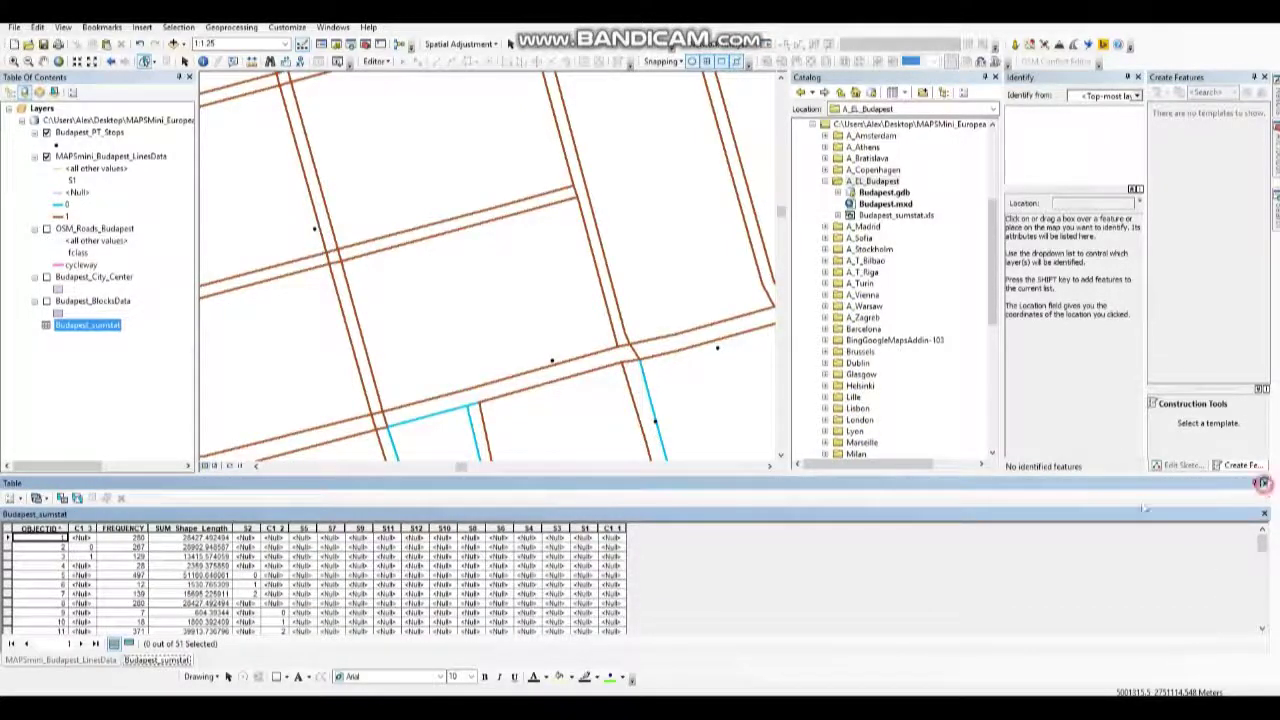
{"action": "left_click", "coordinate": [1263, 483]}
Switch to the A_EL_Budapest folder in File Explorer and open Budapest_sumstat.xls in Excel.
{"action": "key", "text": "alt+Tab"}
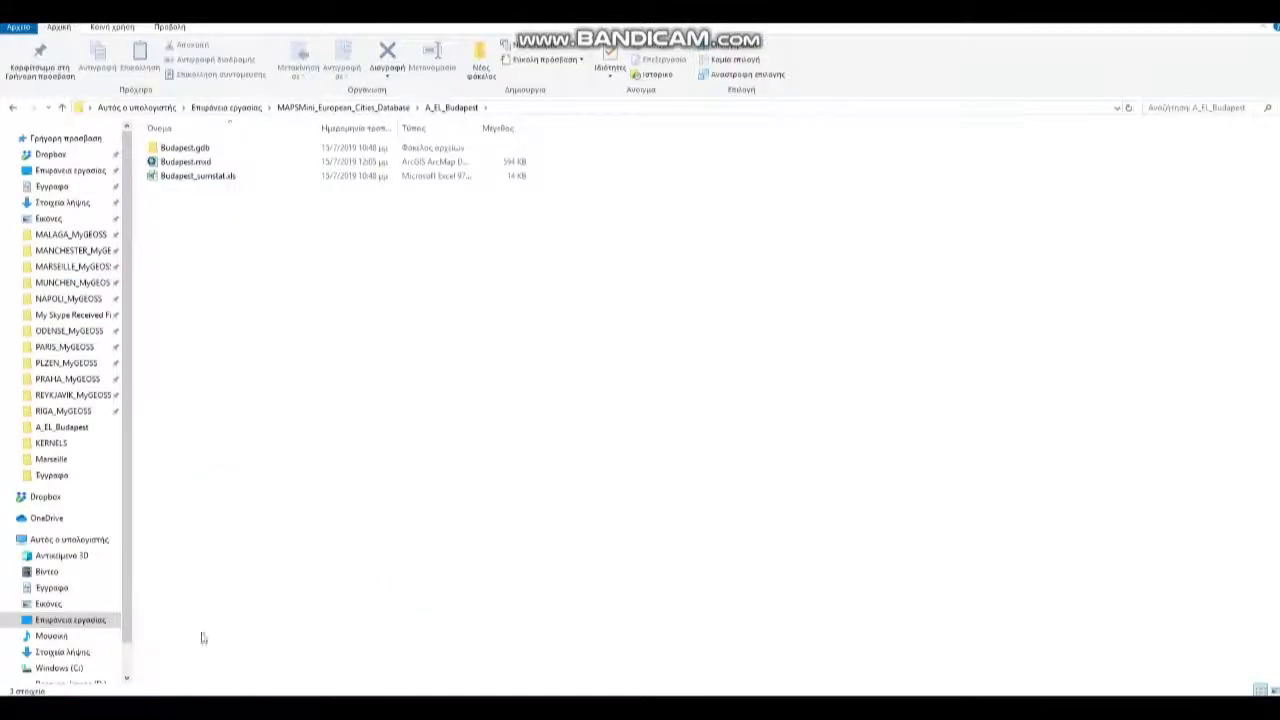
{"action": "double_click", "coordinate": [207, 175]}
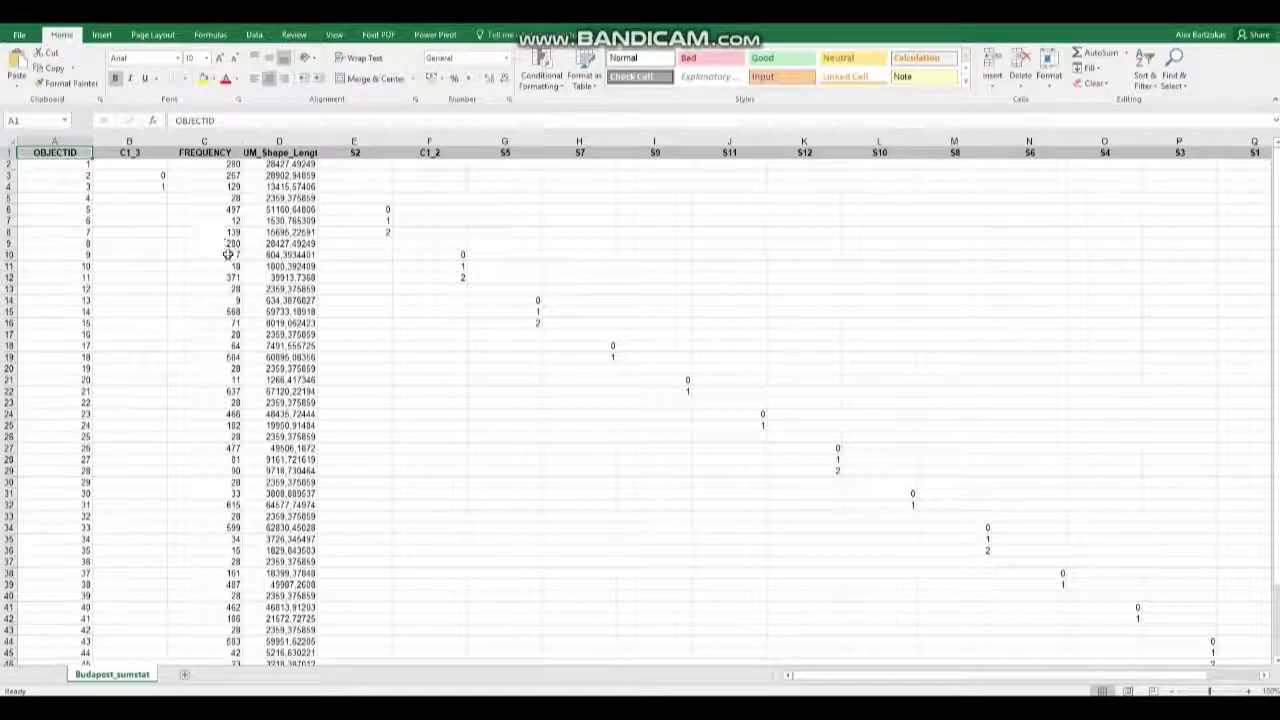
{"action": "left_click", "coordinate": [228, 254]}
Insert a PivotTable on a new worksheet from columns B to R of the Budapest_sumstat sheet.
{"action": "left_click_drag", "start_coordinate": [129, 141], "coordinate": [1195, 141]}
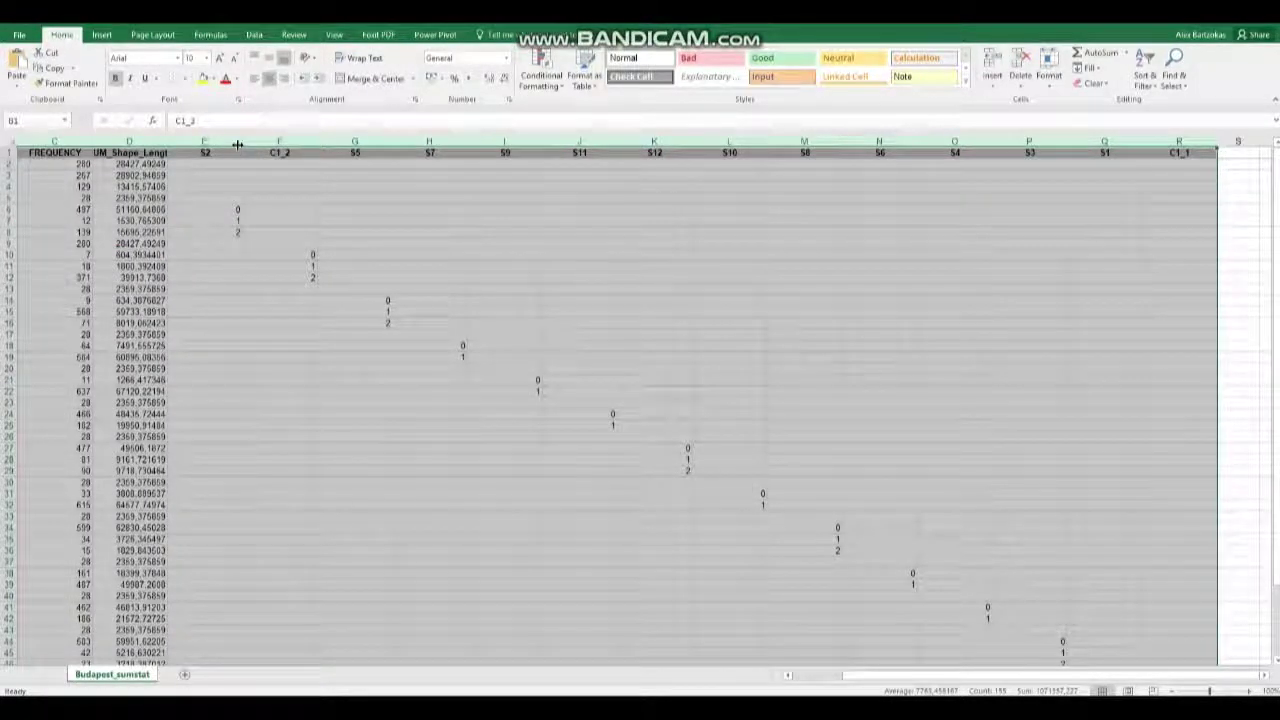
{"action": "left_click", "coordinate": [102, 35]}
{"action": "left_click", "coordinate": [22, 66]}
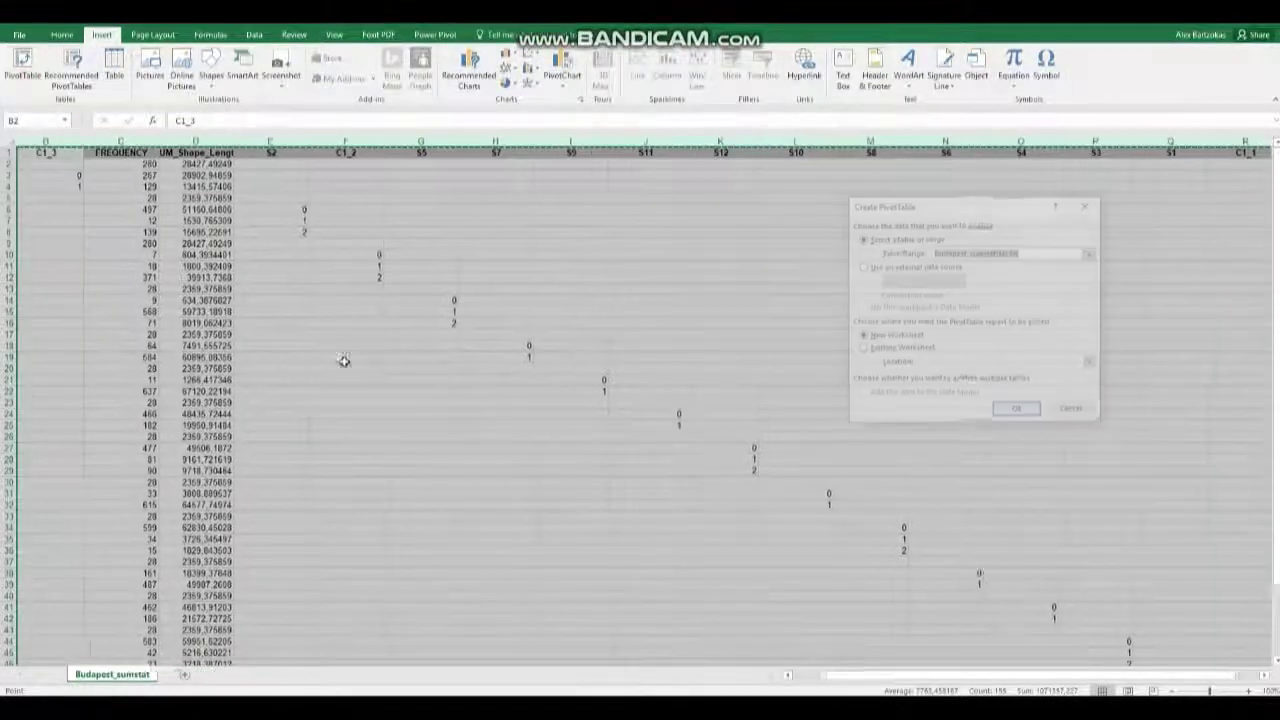
{"action": "left_click", "coordinate": [1015, 412]}
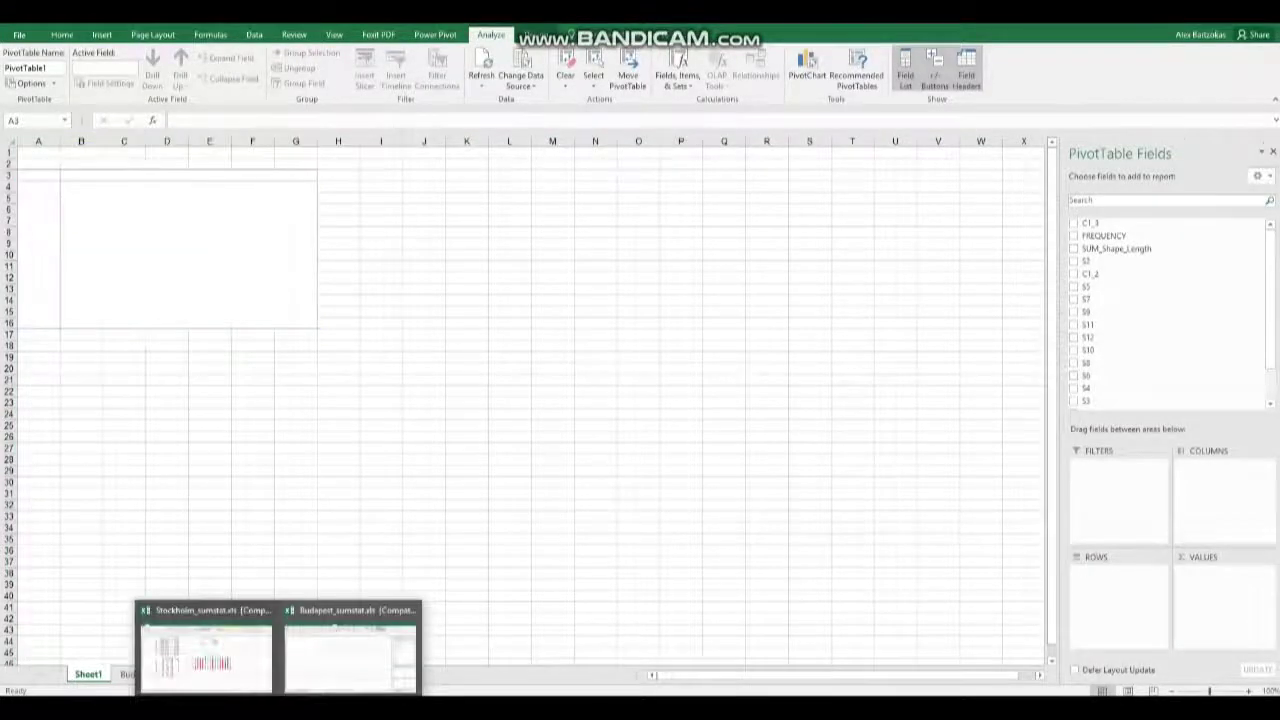
Copy Sheet2 (2) from Stockholm_sumstat.xls into Budapest_sumstat.xls, placing the copy before Sheet1.
{"action": "left_click", "coordinate": [238, 665]}
{"action": "left_click", "coordinate": [470, 573]}
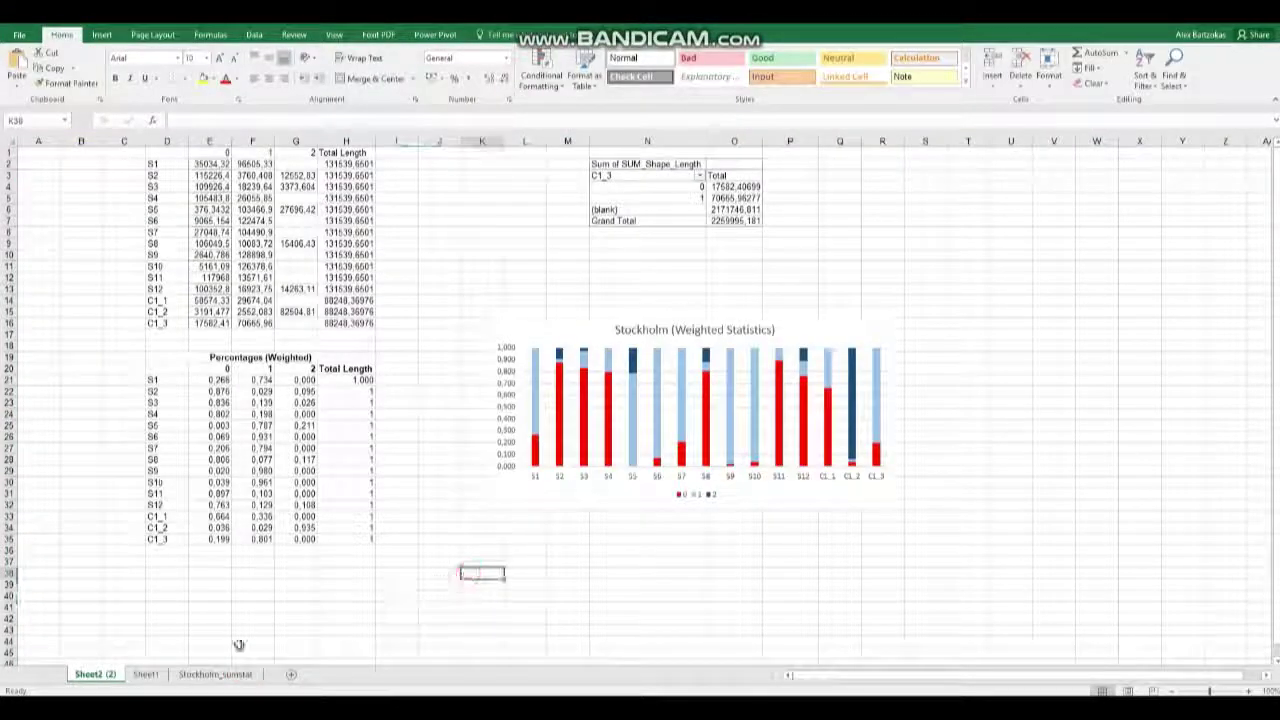
{"action": "right_click", "coordinate": [99, 677]}
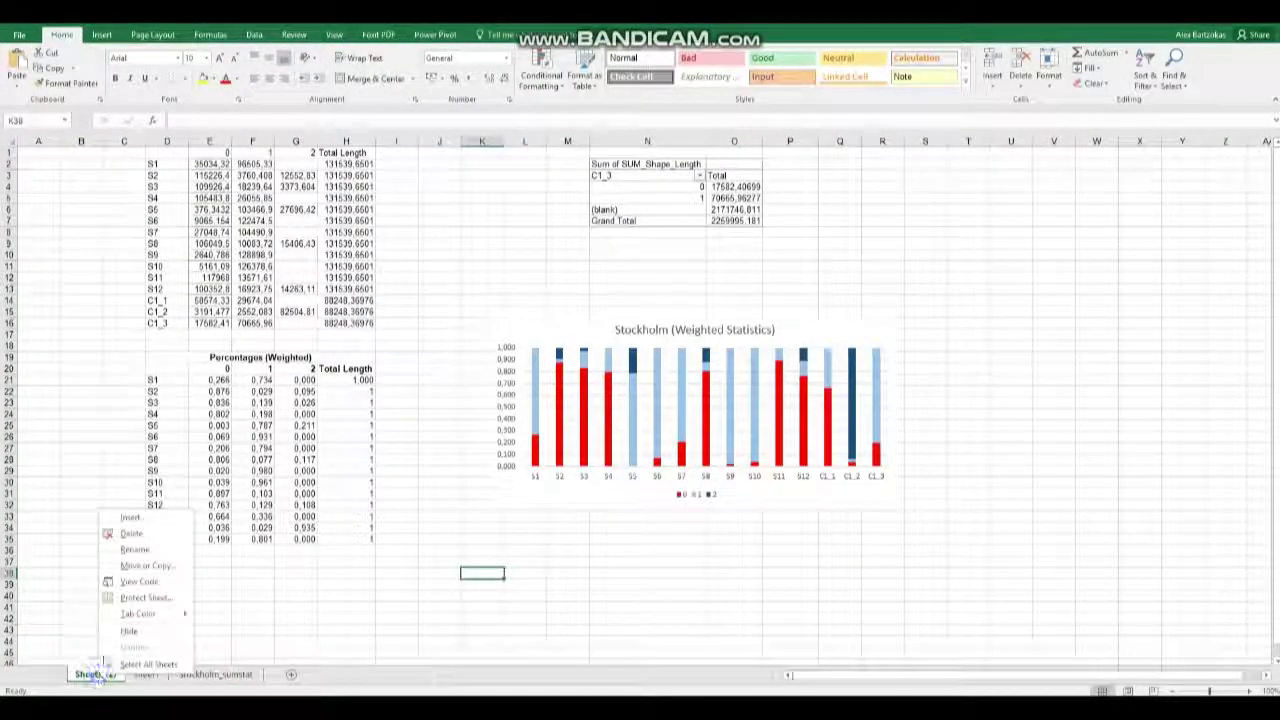
{"action": "left_click", "coordinate": [145, 564]}
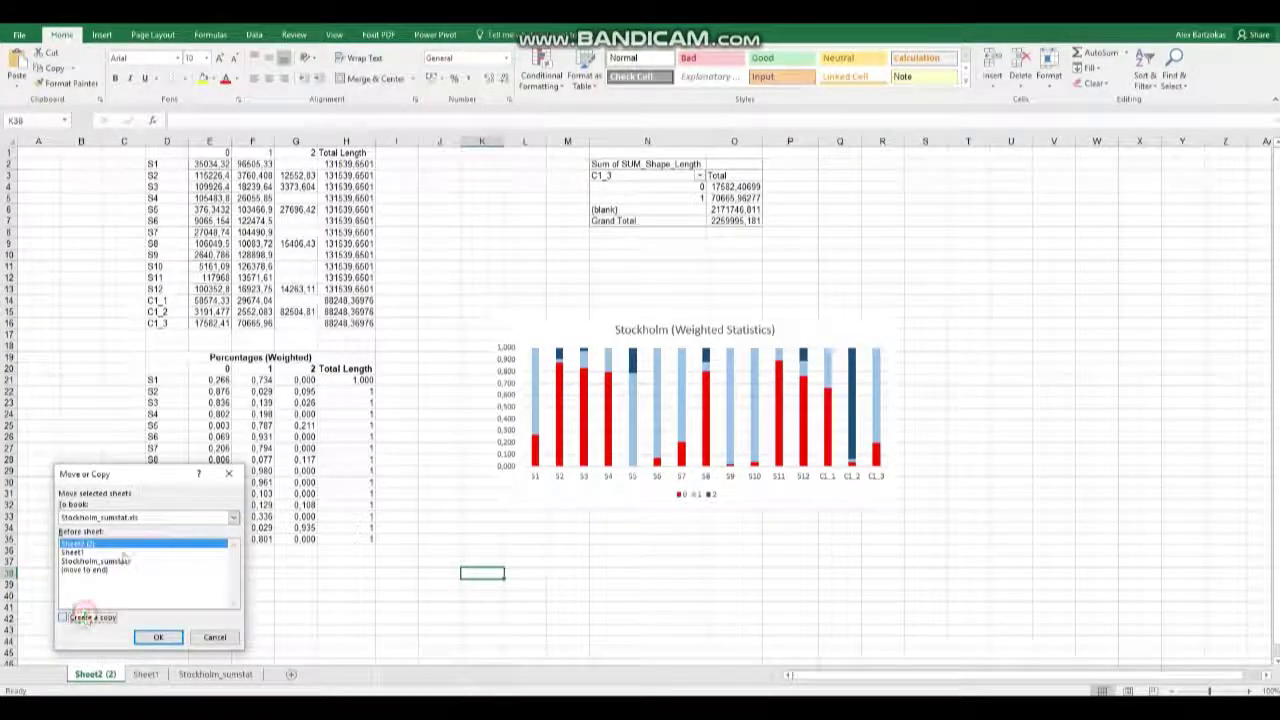
{"action": "left_click", "coordinate": [120, 518]}
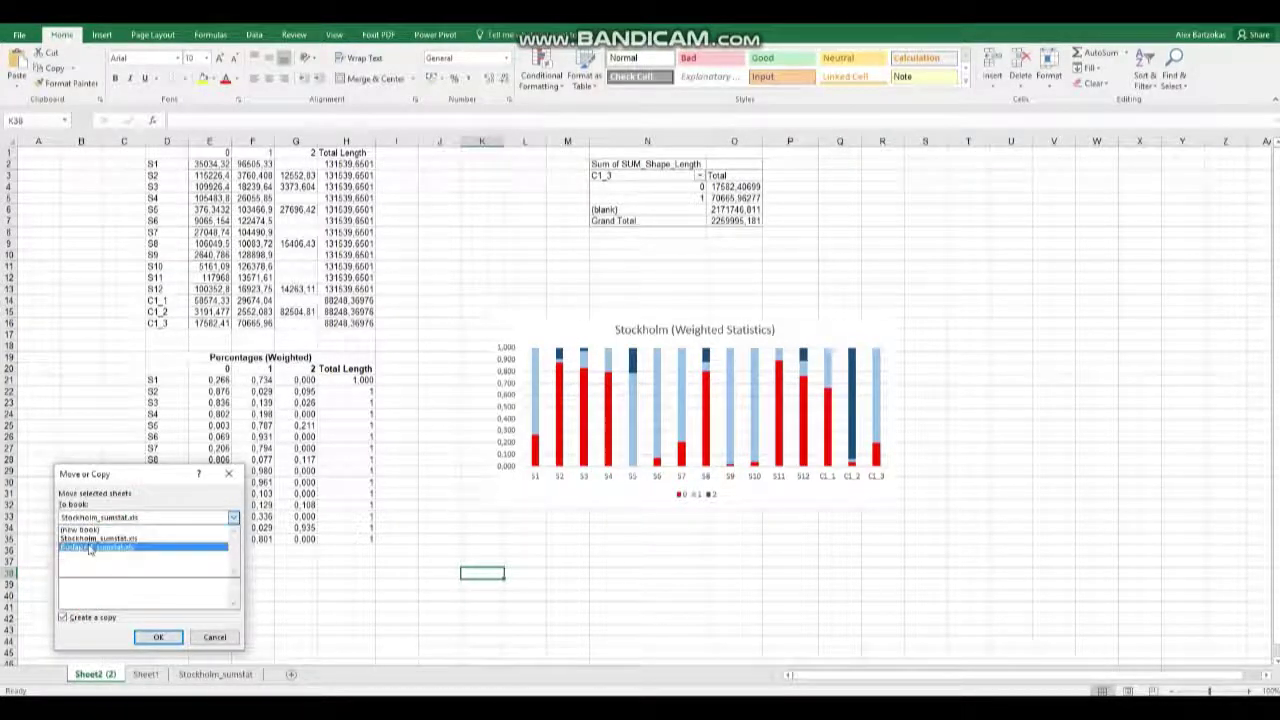
{"action": "left_click", "coordinate": [90, 546]}
{"action": "left_click", "coordinate": [95, 561]}
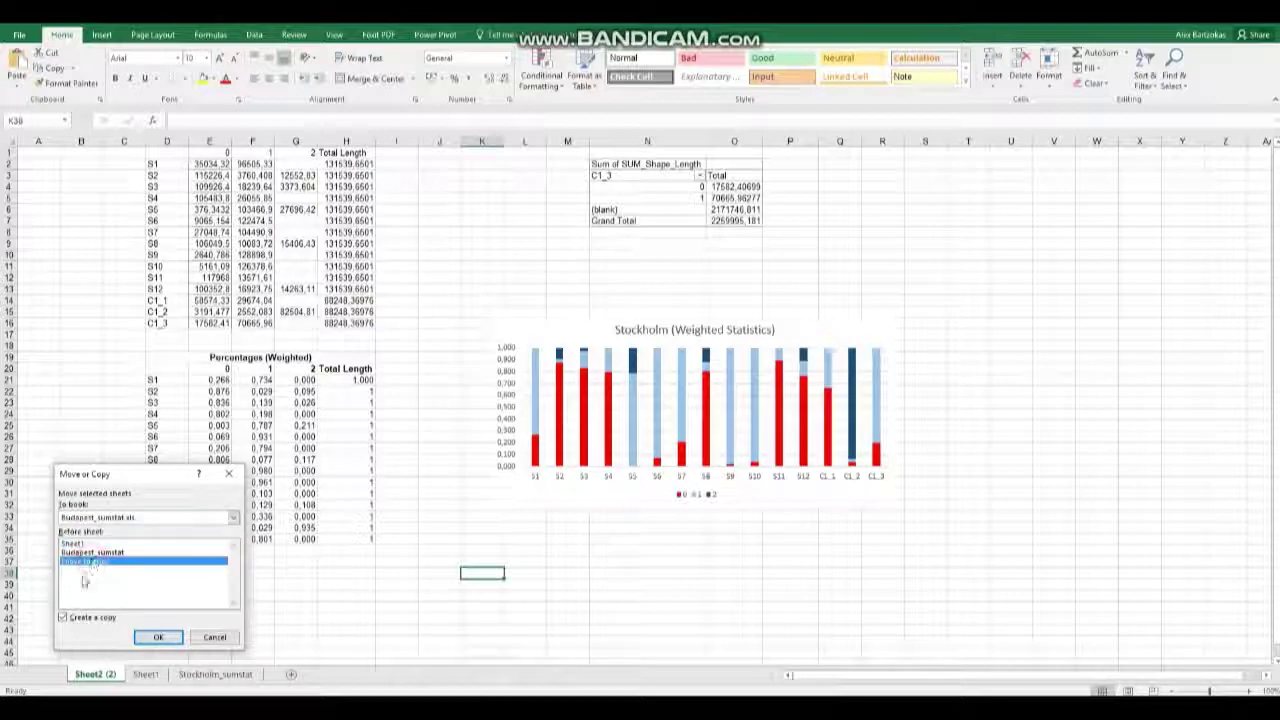
{"action": "left_click", "coordinate": [158, 637]}
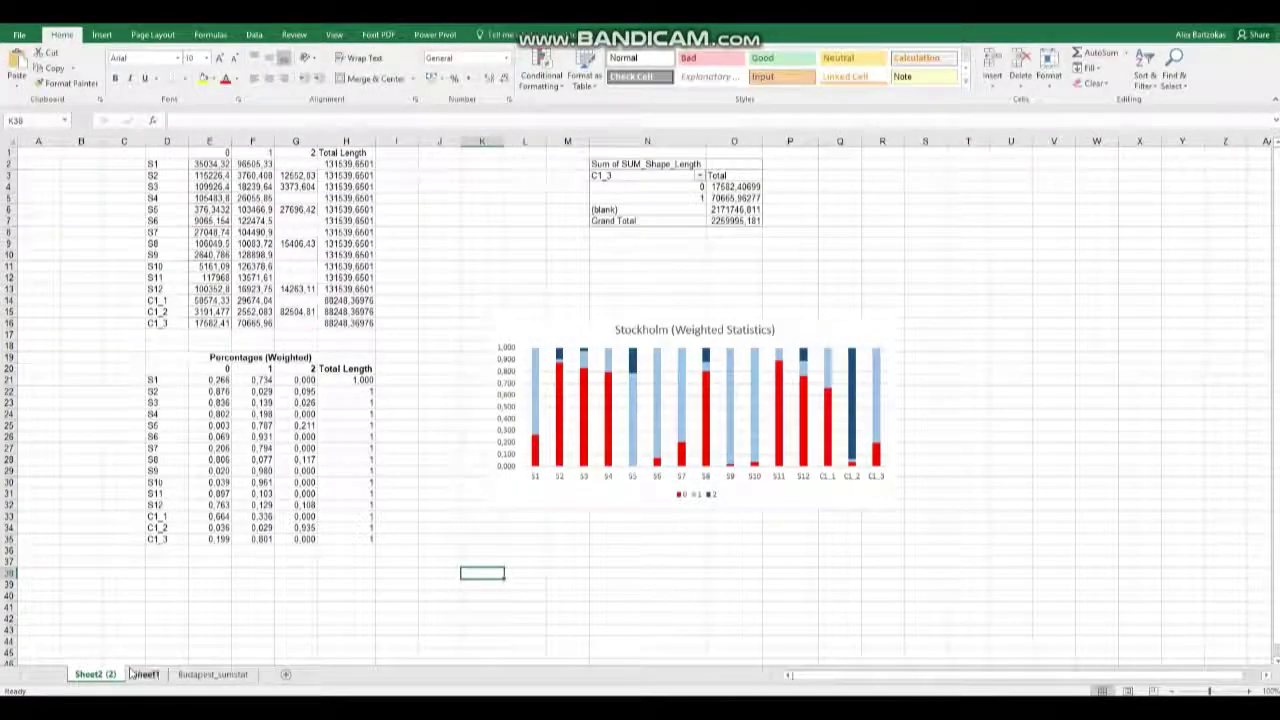
Clear the Stockholm values in E2:G16 and the old C1_3 pivot table on the copied sheet.
{"action": "left_click_drag", "start_coordinate": [211, 164], "coordinate": [301, 318]}
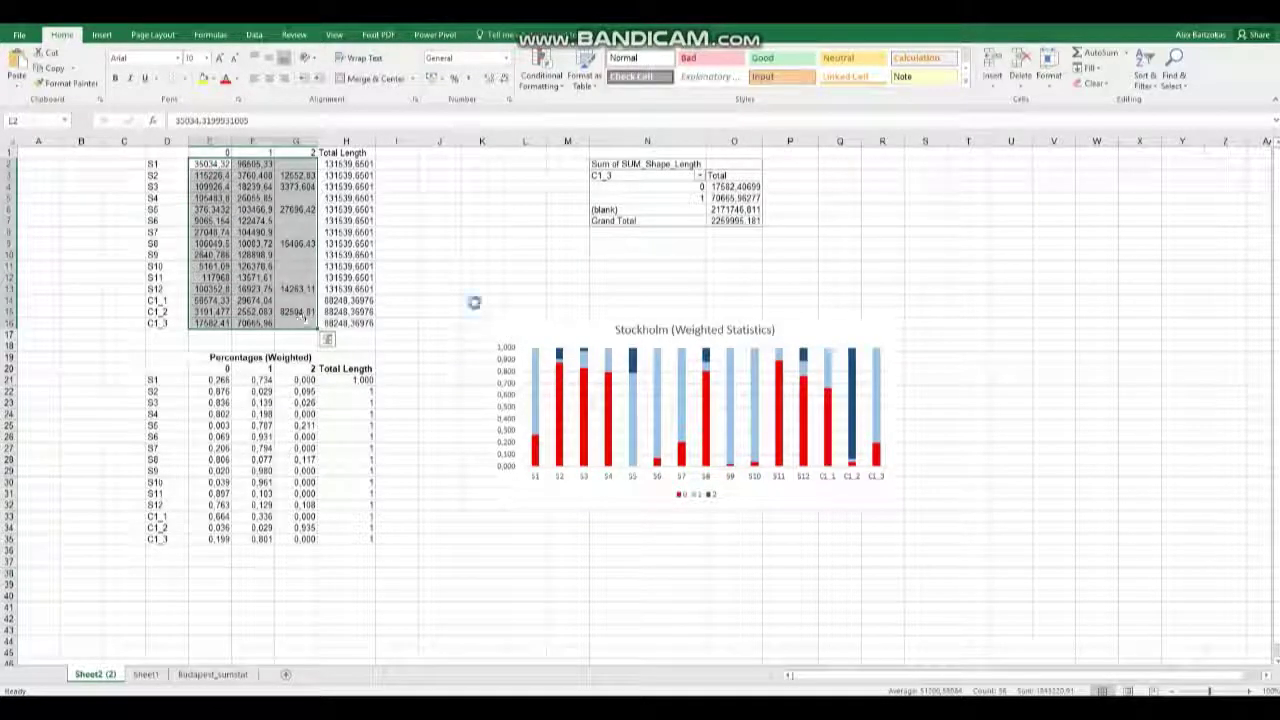
{"action": "key", "text": "Delete"}
{"action": "left_click", "coordinate": [607, 160]}
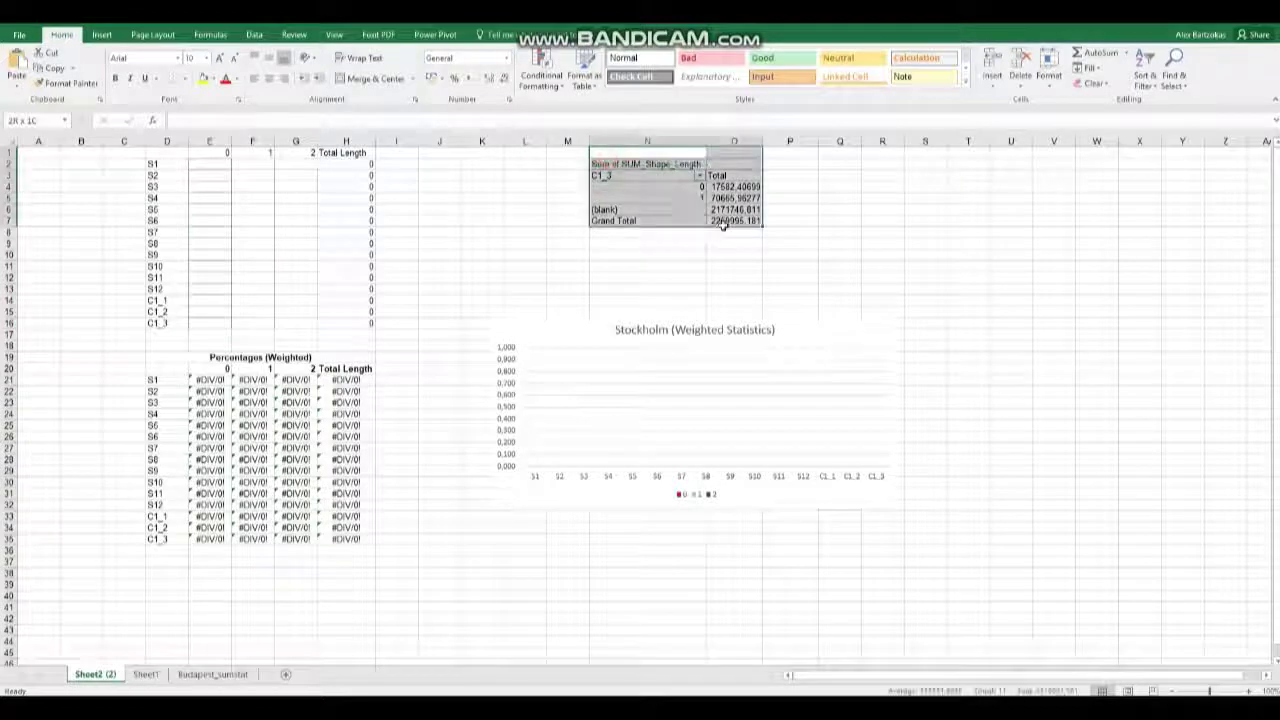
Change the chart title to "Budapest (Weighted Statistics)".
{"action": "left_click", "coordinate": [652, 330]}
{"action": "double_click", "coordinate": [652, 330]}
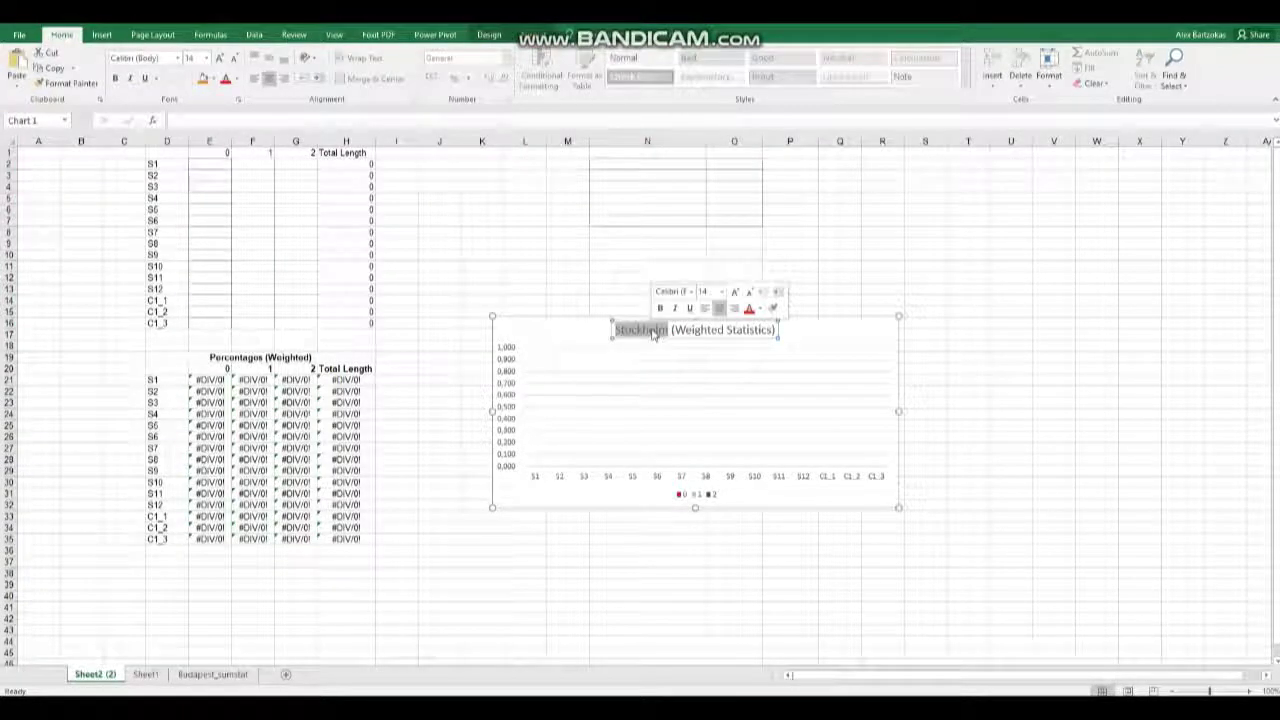
{"action": "type", "text": "Budape"}
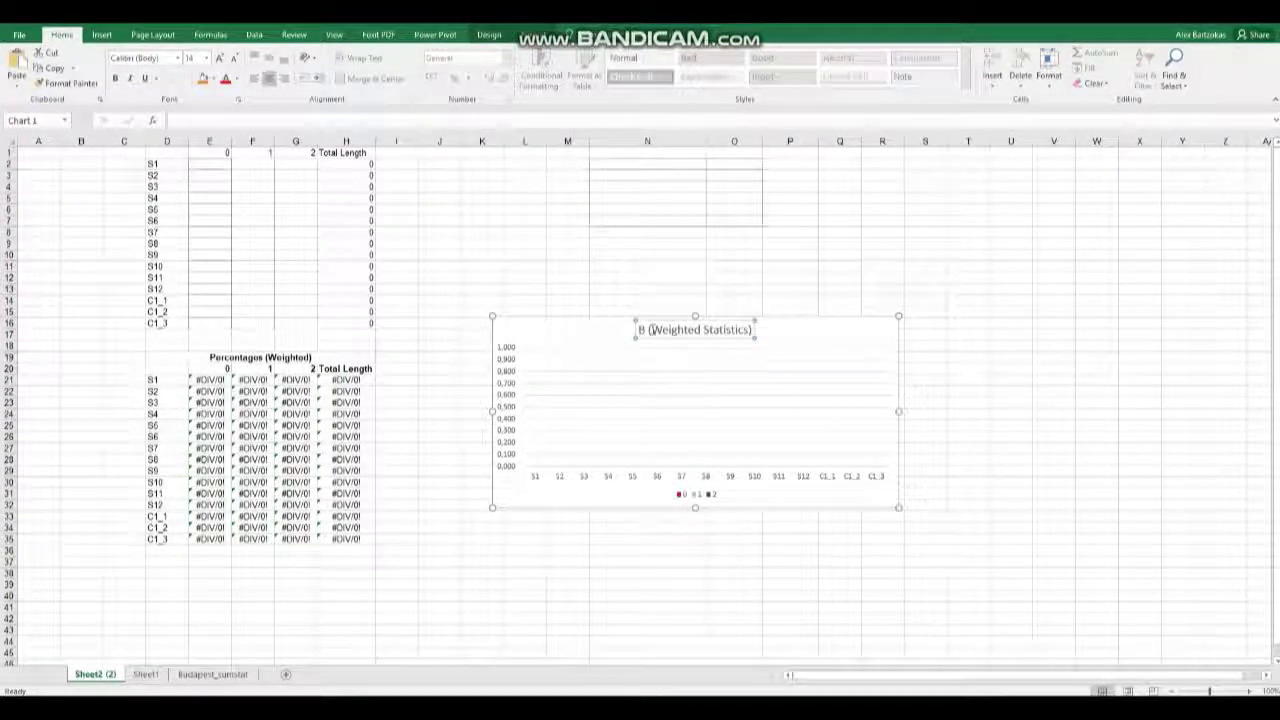
{"action": "type", "text": "st"}
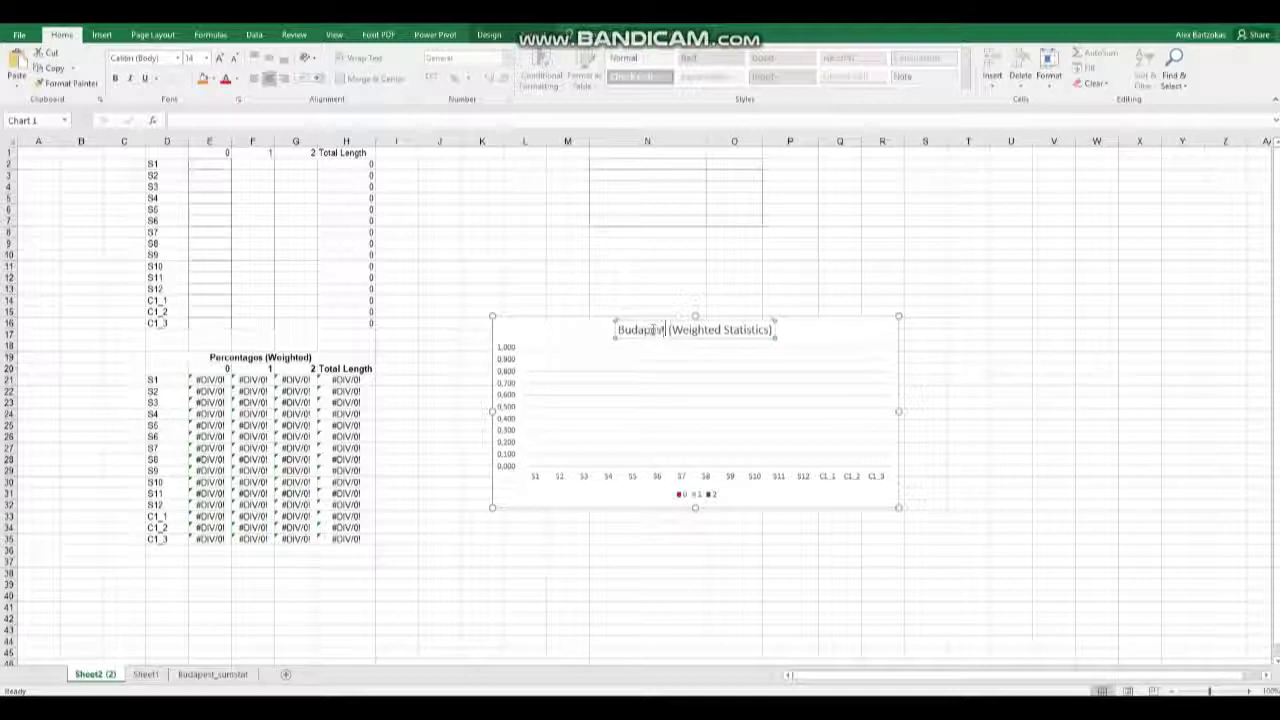
{"action": "left_click", "coordinate": [620, 559]}
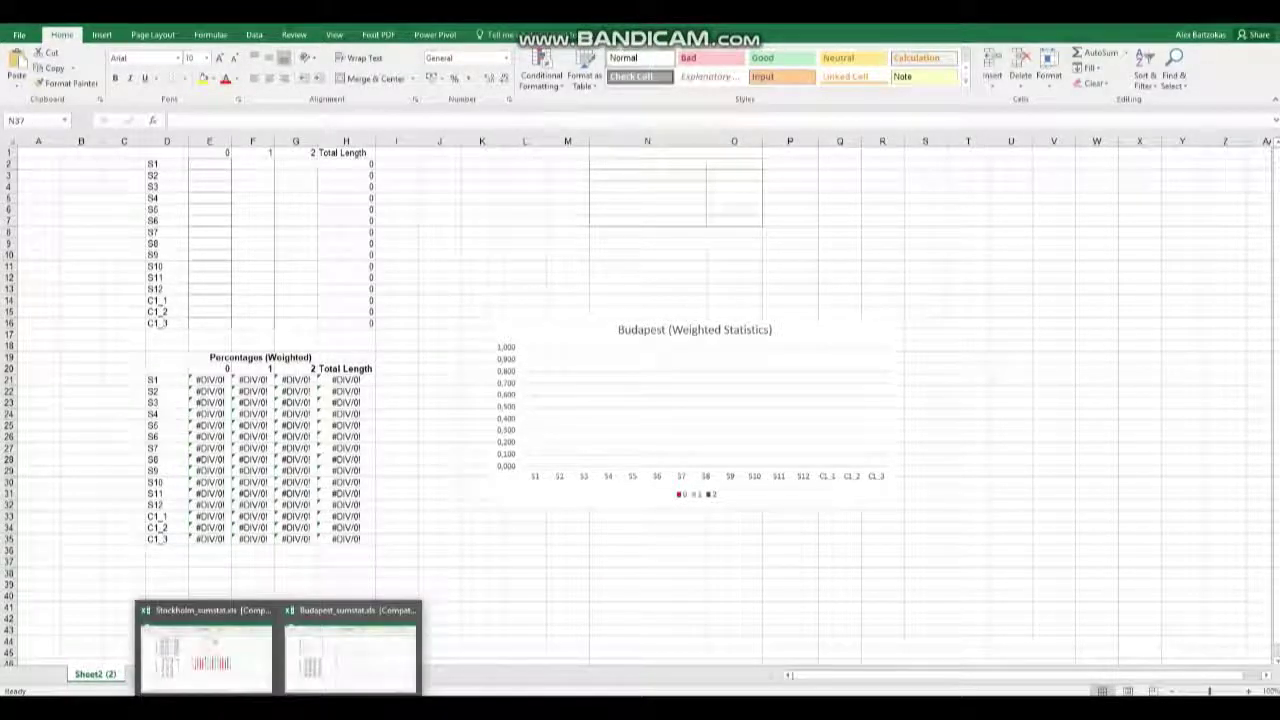
Close the Stockholm_sumstat.xls workbook without saving and return to the Budapest workbook.
{"action": "left_click", "coordinate": [243, 654]}
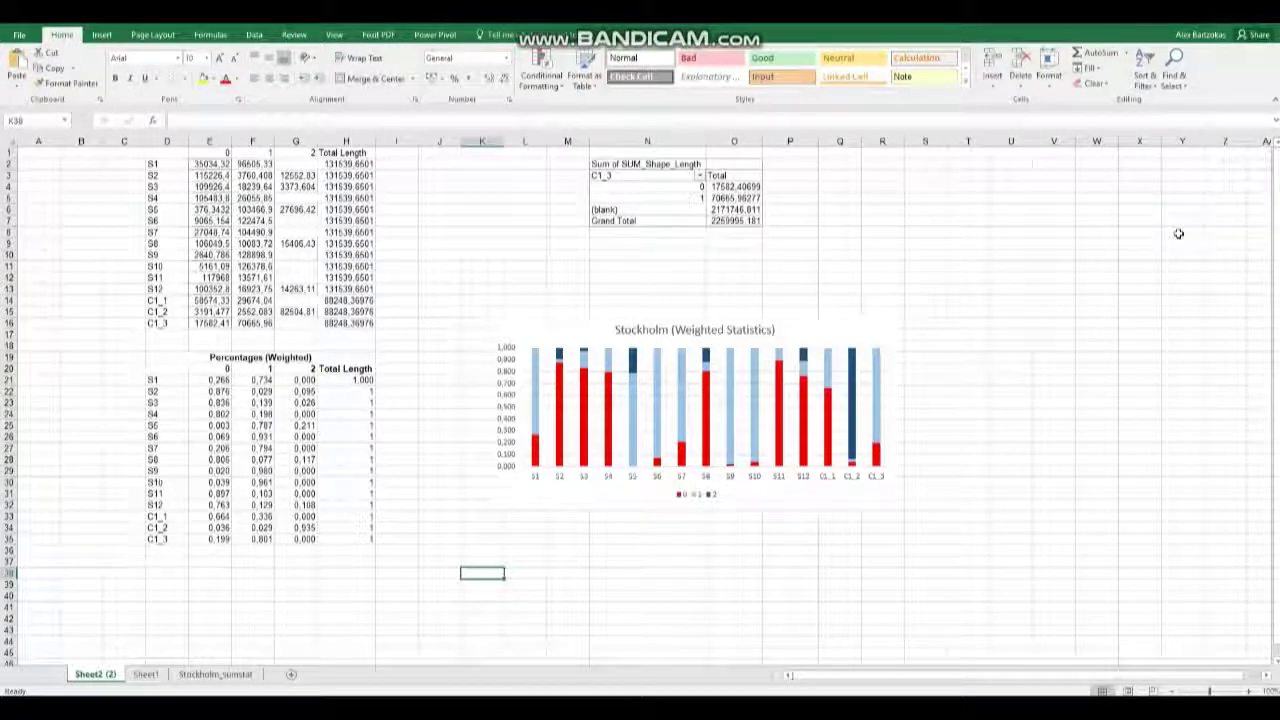
{"action": "key", "text": "ctrl+w"}
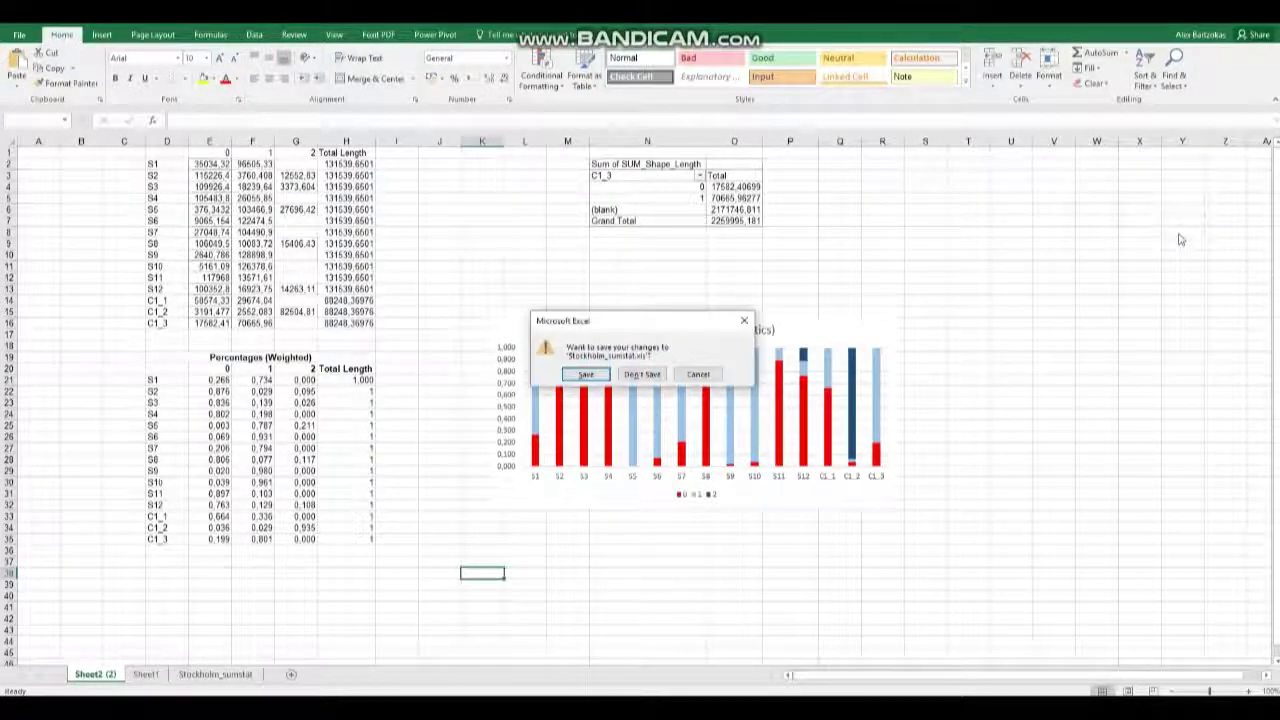
{"action": "left_click", "coordinate": [662, 375]}
{"action": "left_click", "coordinate": [966, 458]}
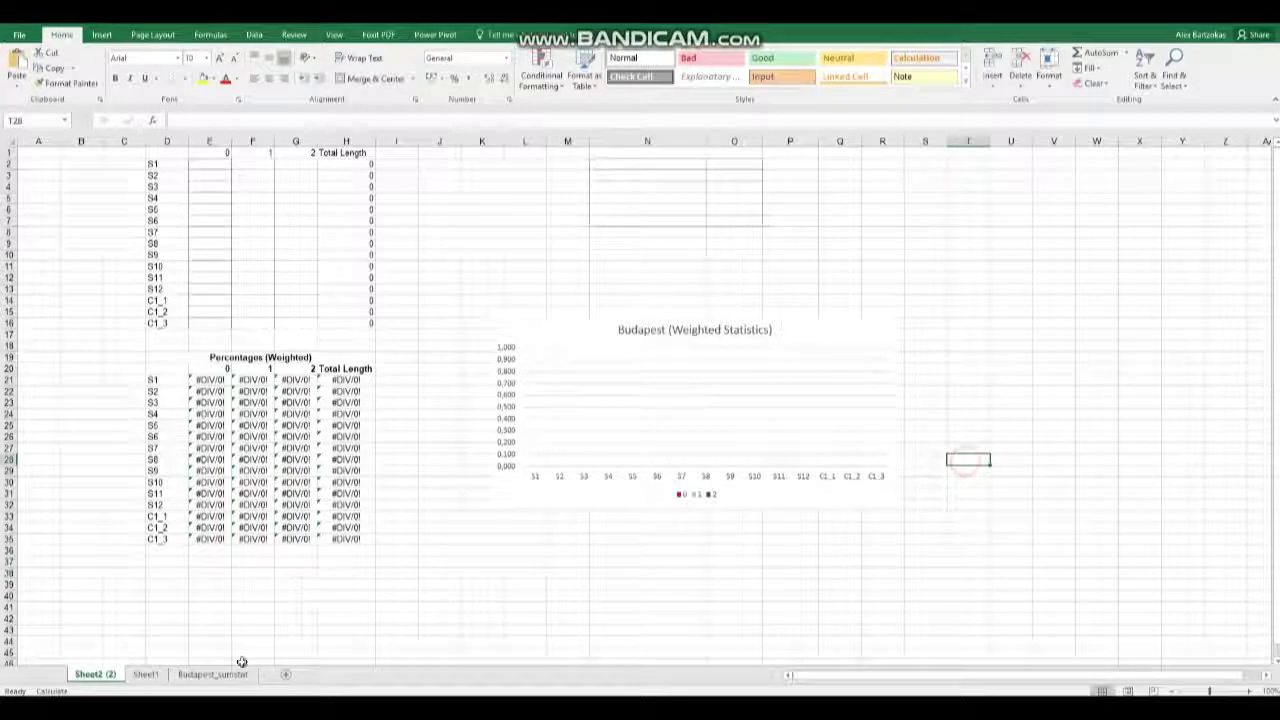
Build the Sheet1 pivot table with S1 as rows and SUM_Shape_Length as values summarized by Sum.
{"action": "left_click", "coordinate": [213, 674]}
{"action": "left_click", "coordinate": [146, 674]}
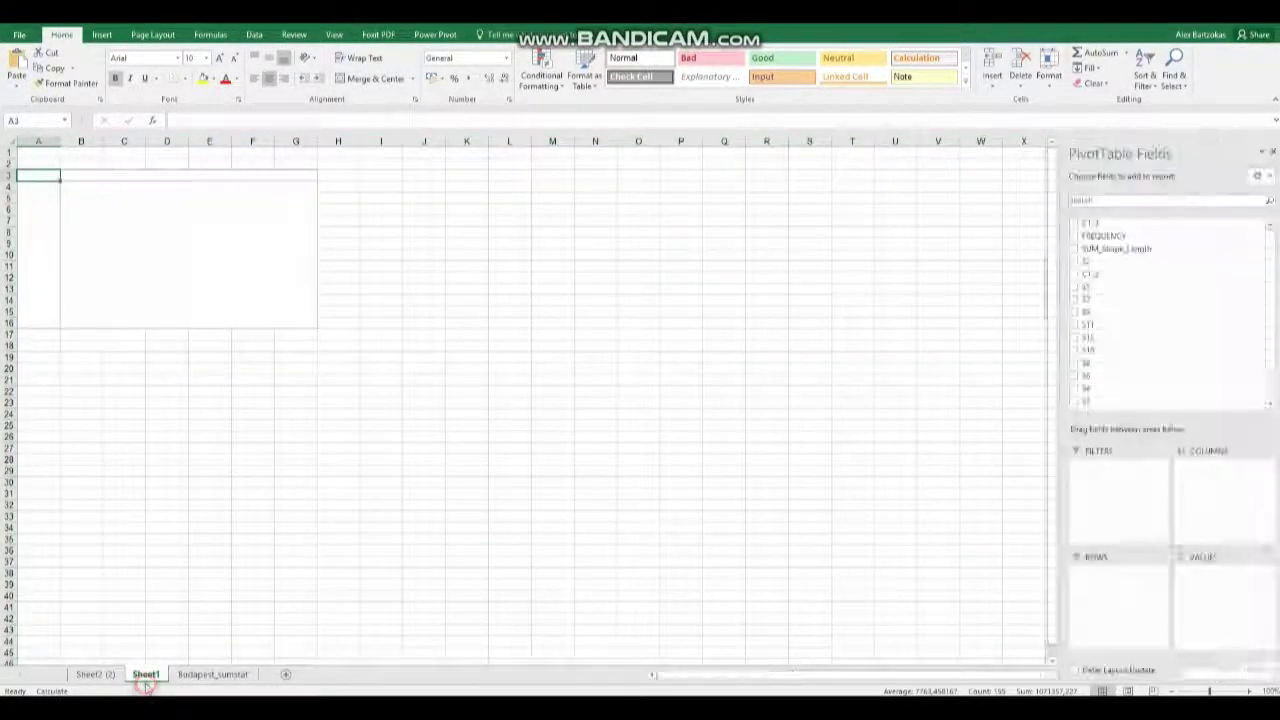
{"action": "left_click", "coordinate": [162, 288]}
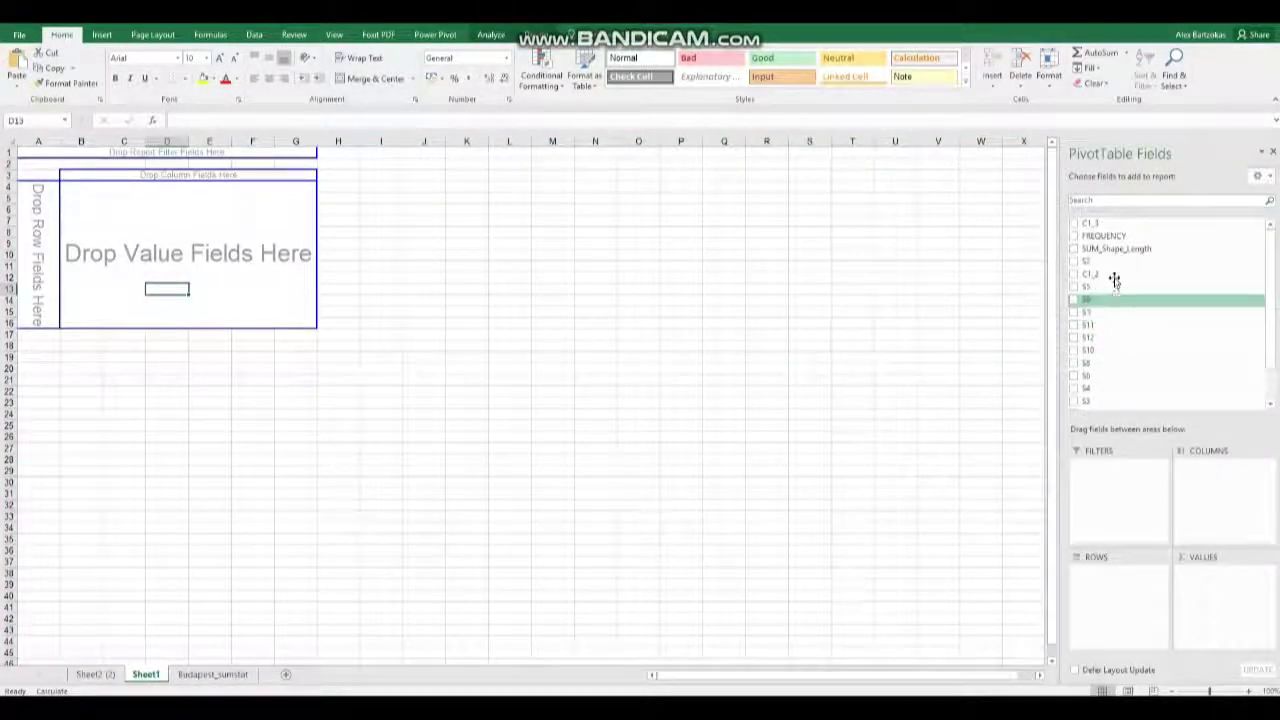
{"action": "scroll", "coordinate": [1127, 350], "scroll_direction": "down", "scroll_amount": 1}
{"action": "left_click_drag", "start_coordinate": [1124, 383], "coordinate": [1115, 585]}
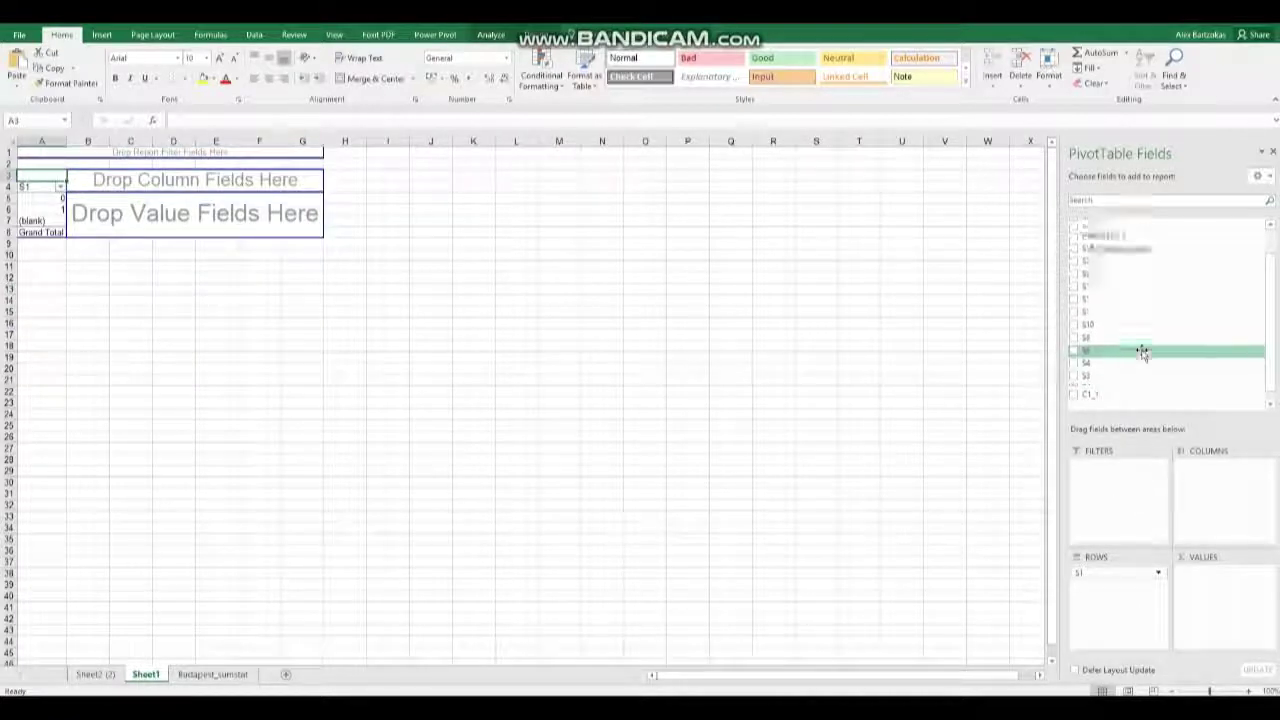
{"action": "scroll", "coordinate": [1138, 300], "scroll_direction": "up", "scroll_amount": 2}
{"action": "left_click_drag", "start_coordinate": [1134, 249], "coordinate": [1228, 575]}
{"action": "left_click", "coordinate": [1268, 574]}
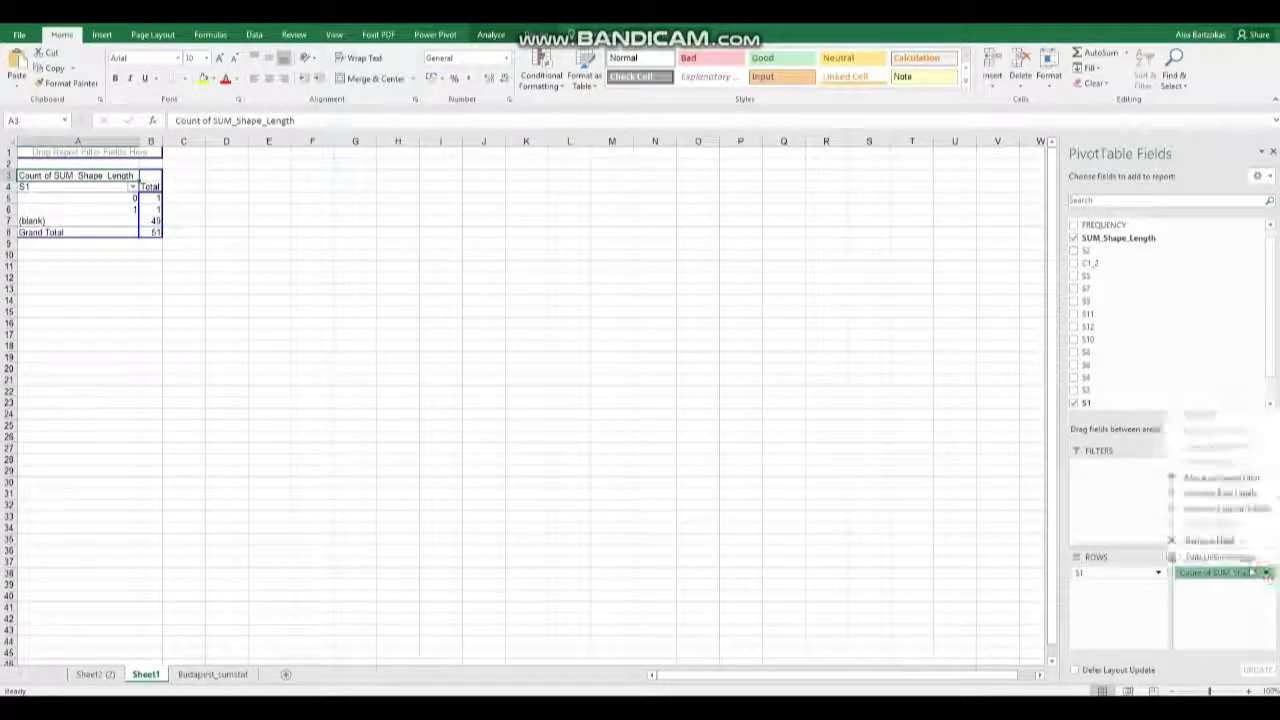
{"action": "left_click", "coordinate": [1248, 553]}
{"action": "left_click", "coordinate": [888, 326]}
{"action": "left_click", "coordinate": [1013, 403]}
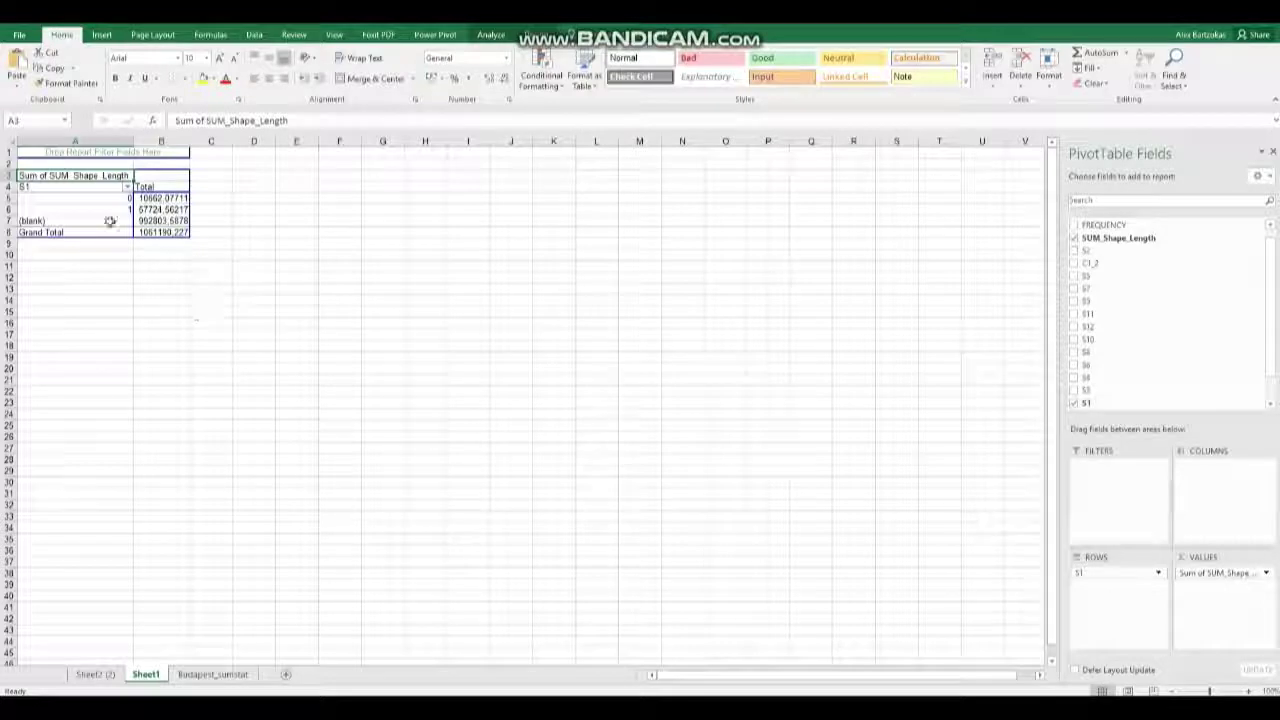
Copy the S1 pivot table from Sheet1 and paste it at N2 on the Sheet2 (2) sheet.
{"action": "left_click_drag", "start_coordinate": [7, 186], "coordinate": [9, 238]}
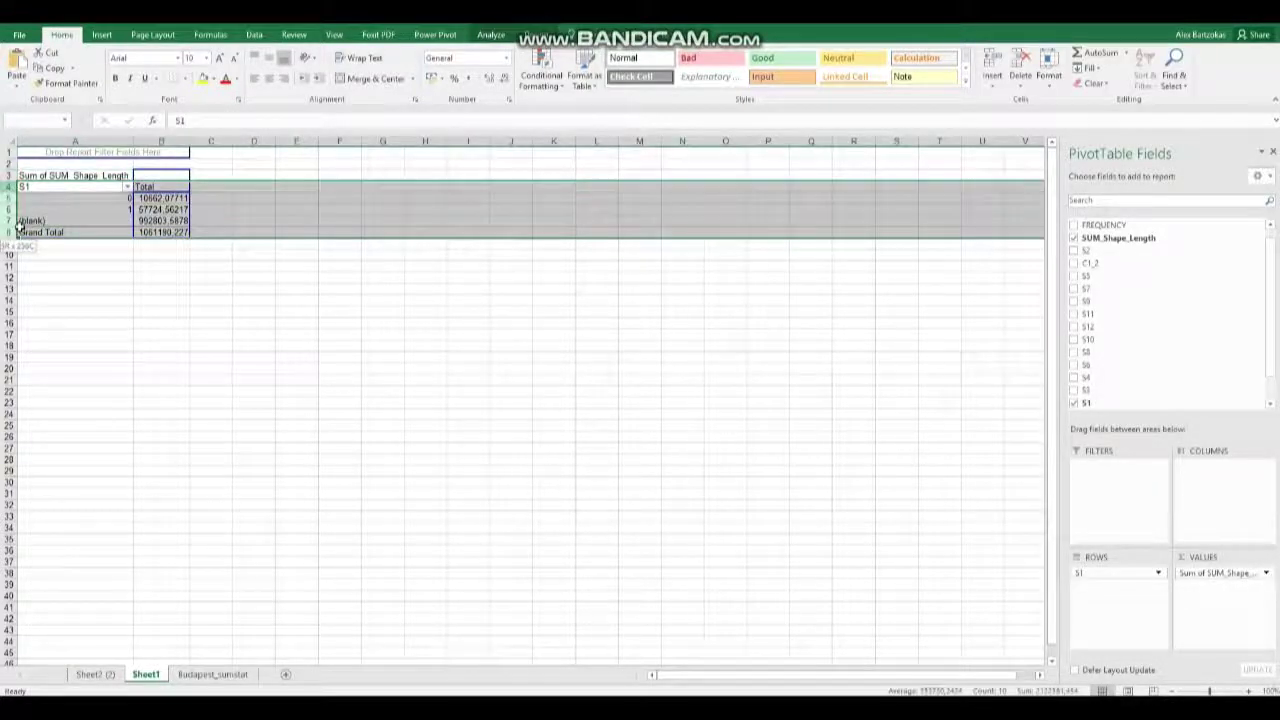
{"action": "left_click", "coordinate": [33, 211]}
{"action": "left_click", "coordinate": [24, 175]}
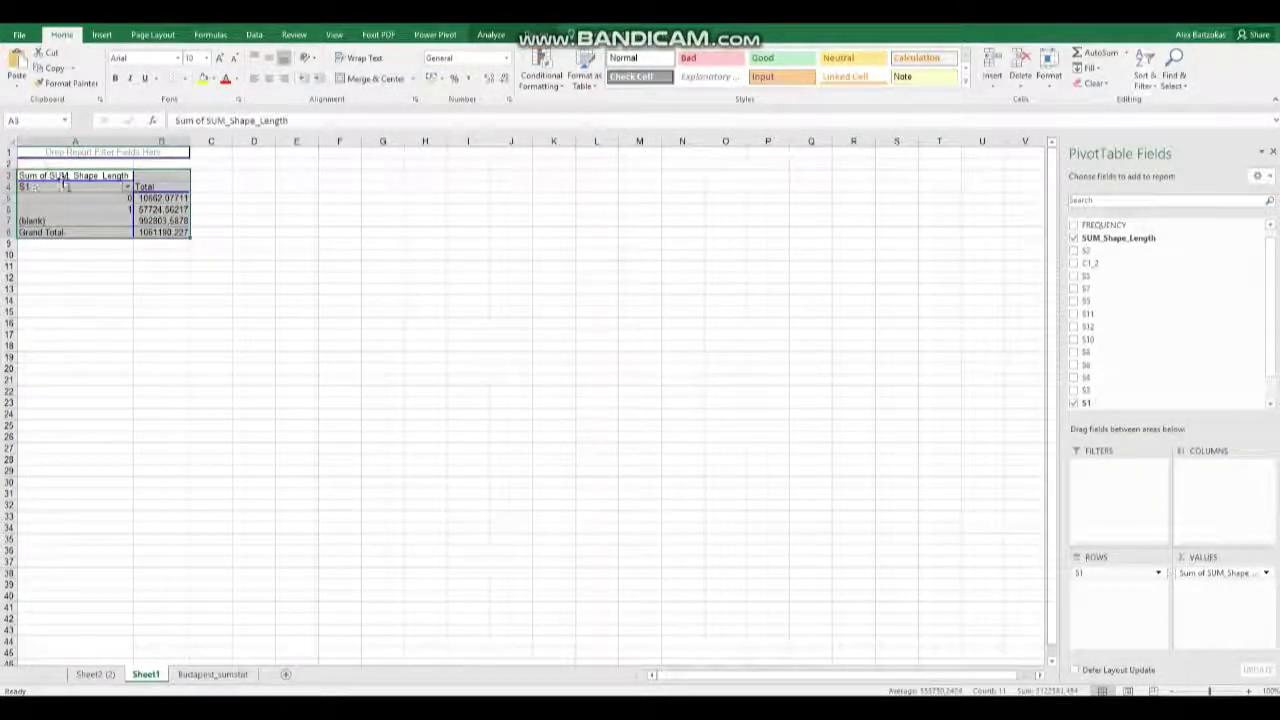
{"action": "right_click", "coordinate": [62, 201]}
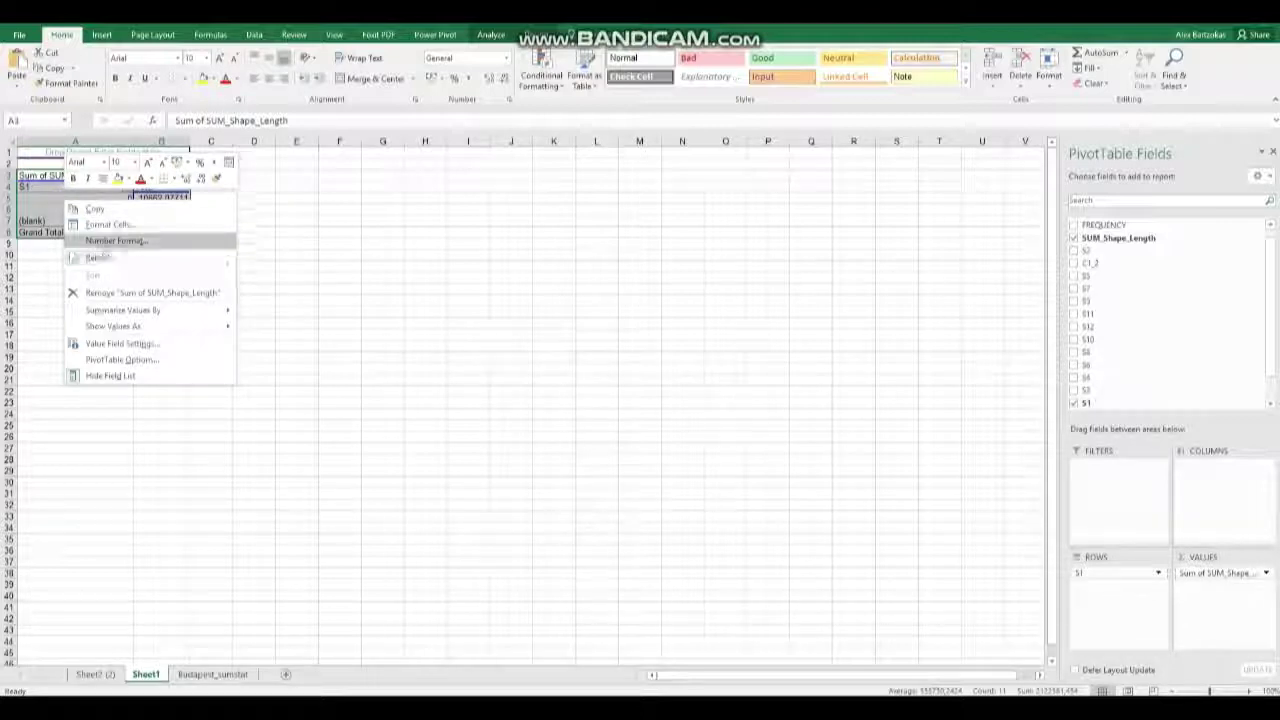
{"action": "left_click", "coordinate": [98, 210]}
{"action": "left_click", "coordinate": [95, 674]}
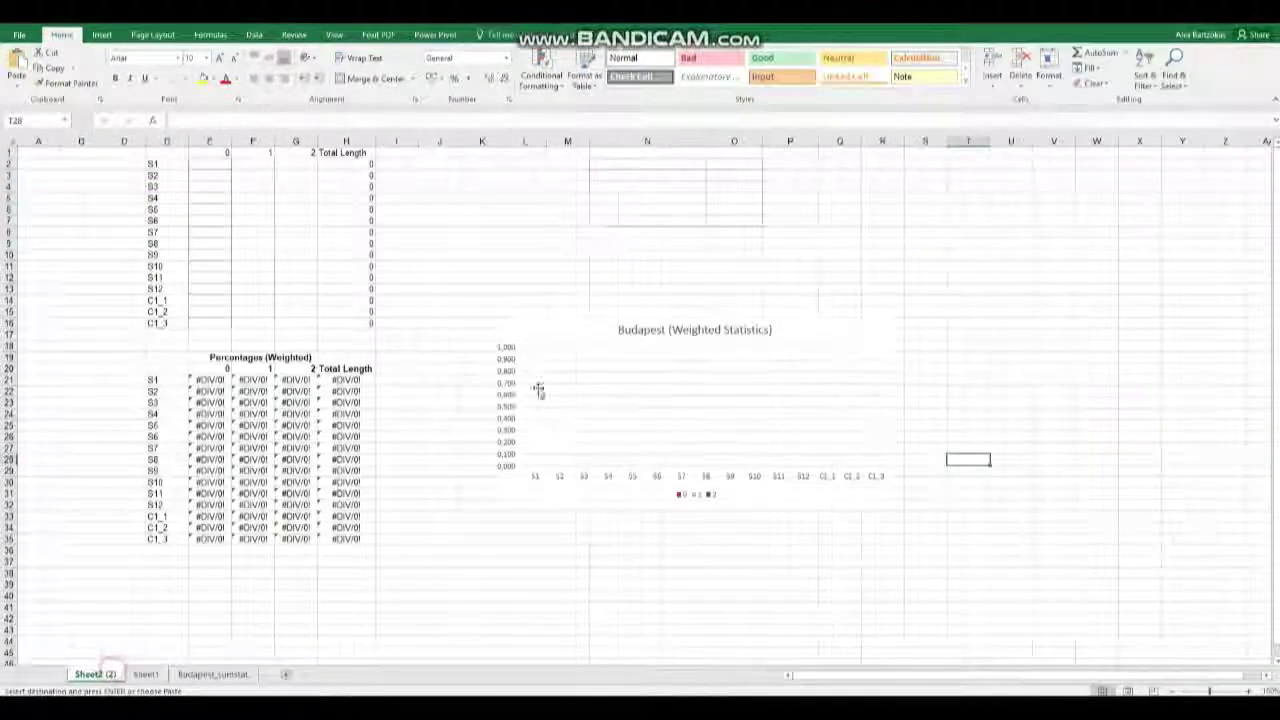
{"action": "left_click", "coordinate": [618, 166]}
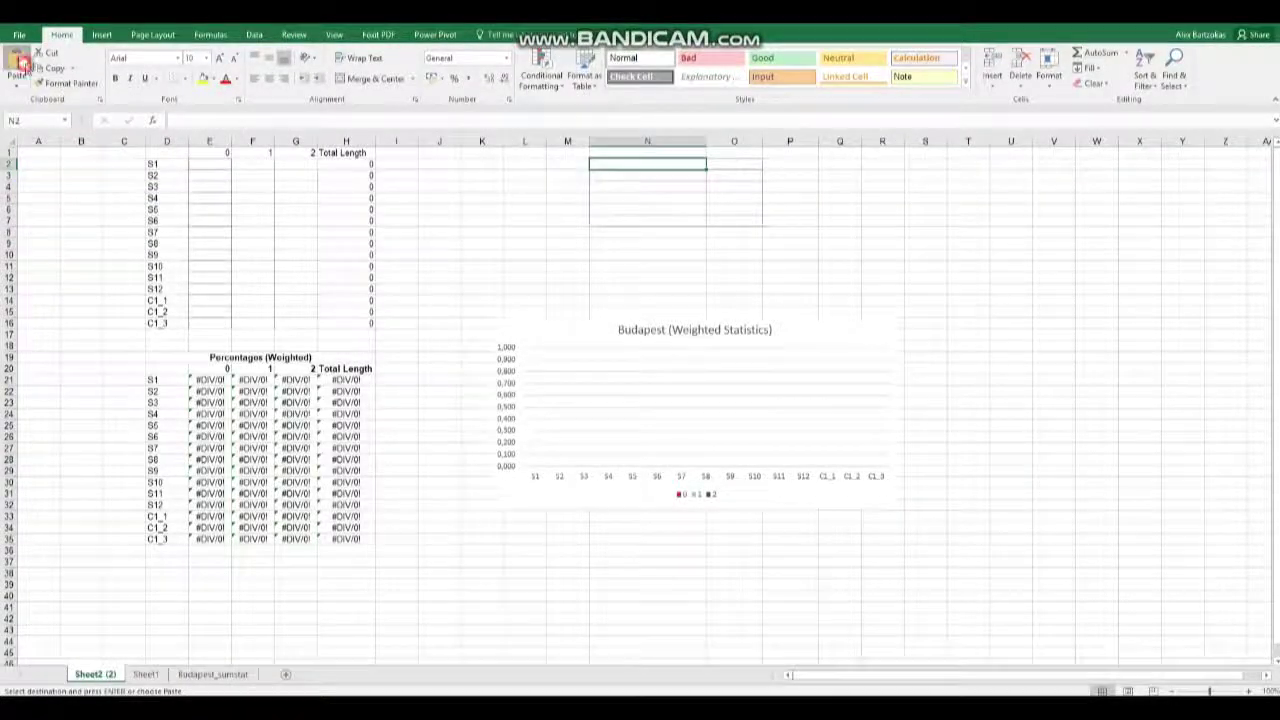
{"action": "left_click", "coordinate": [20, 62]}
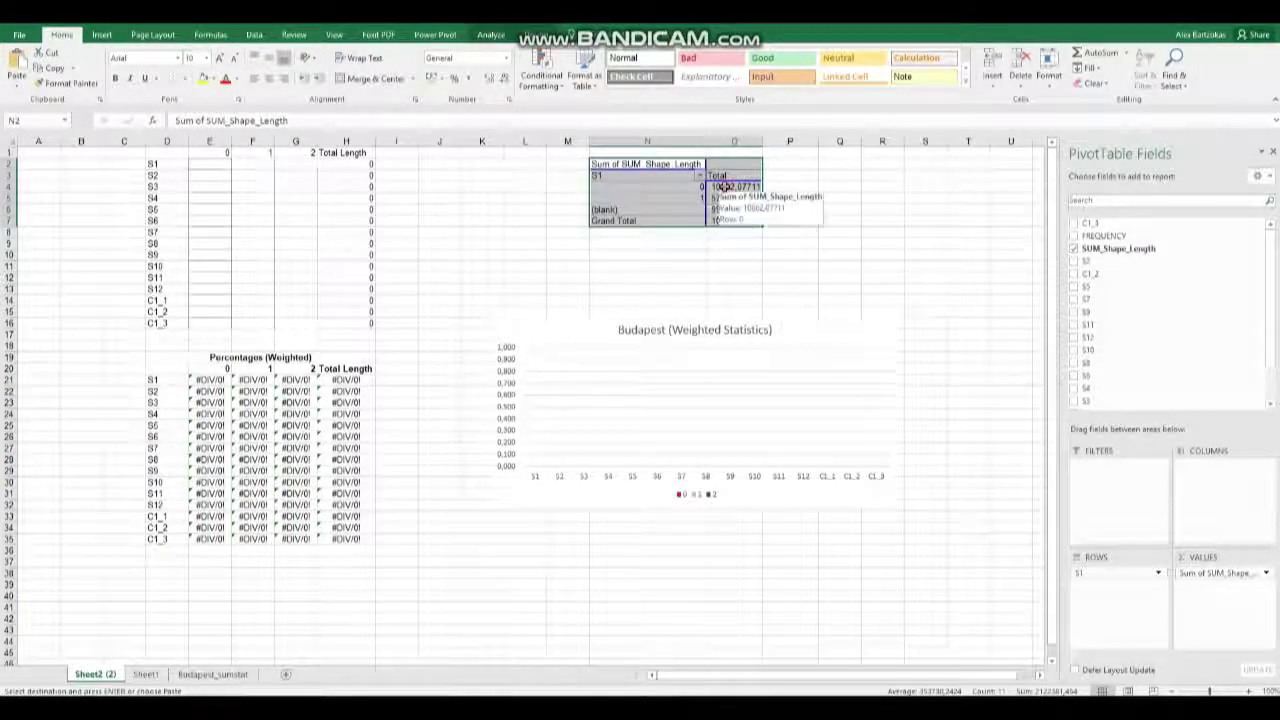
Copy the S1 pivot totals for categories 0 and 1 and paste them transposed into the S1 row at E2.
{"action": "left_click_drag", "start_coordinate": [726, 189], "coordinate": [725, 196]}
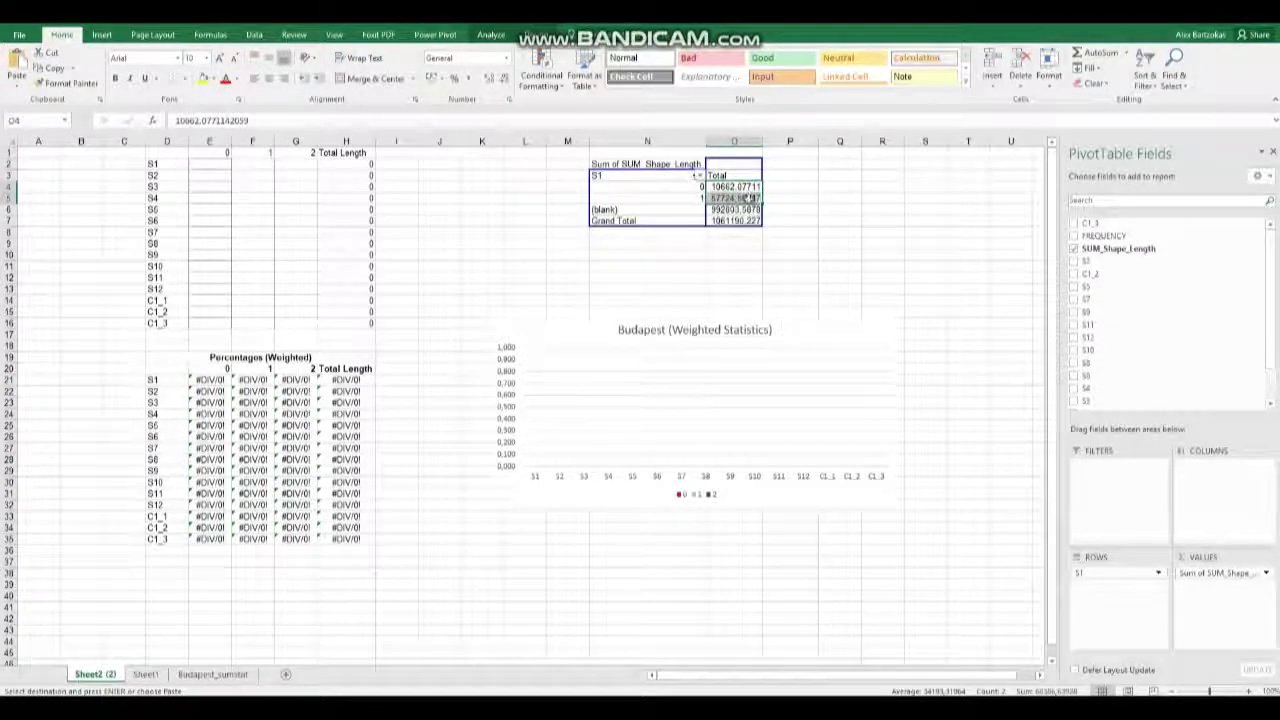
{"action": "right_click", "coordinate": [748, 198]}
{"action": "left_click", "coordinate": [775, 206]}
{"action": "left_click", "coordinate": [220, 170]}
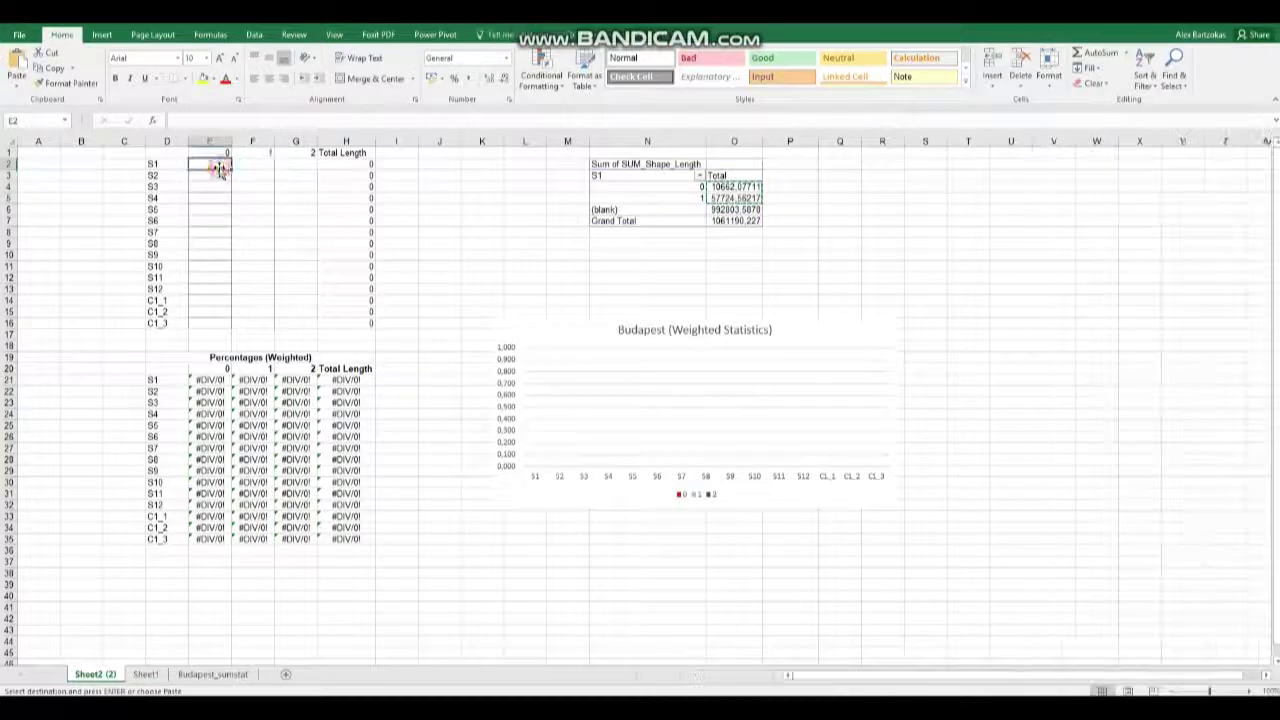
{"action": "right_click", "coordinate": [220, 168]}
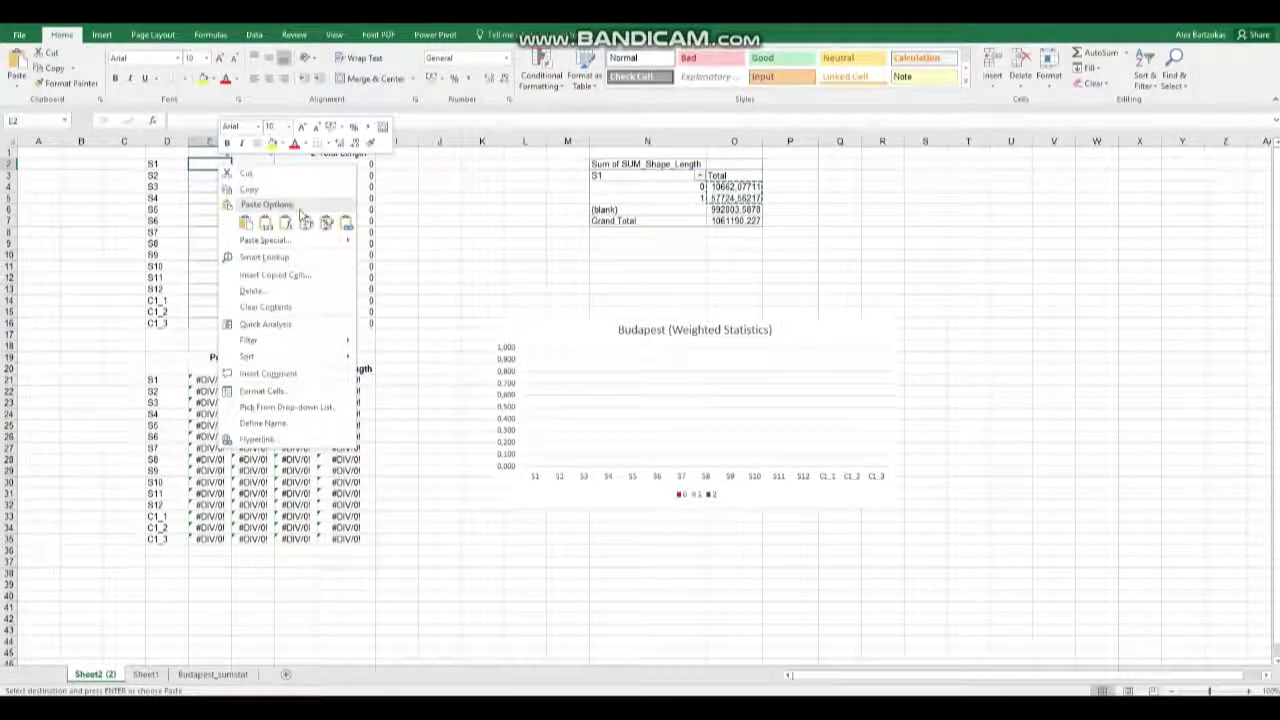
{"action": "left_click", "coordinate": [305, 221]}
Replace S1 with S2 as the pivot row field and paste its 0, 1 and 2 totals transposed at E3.
{"action": "left_click", "coordinate": [652, 198]}
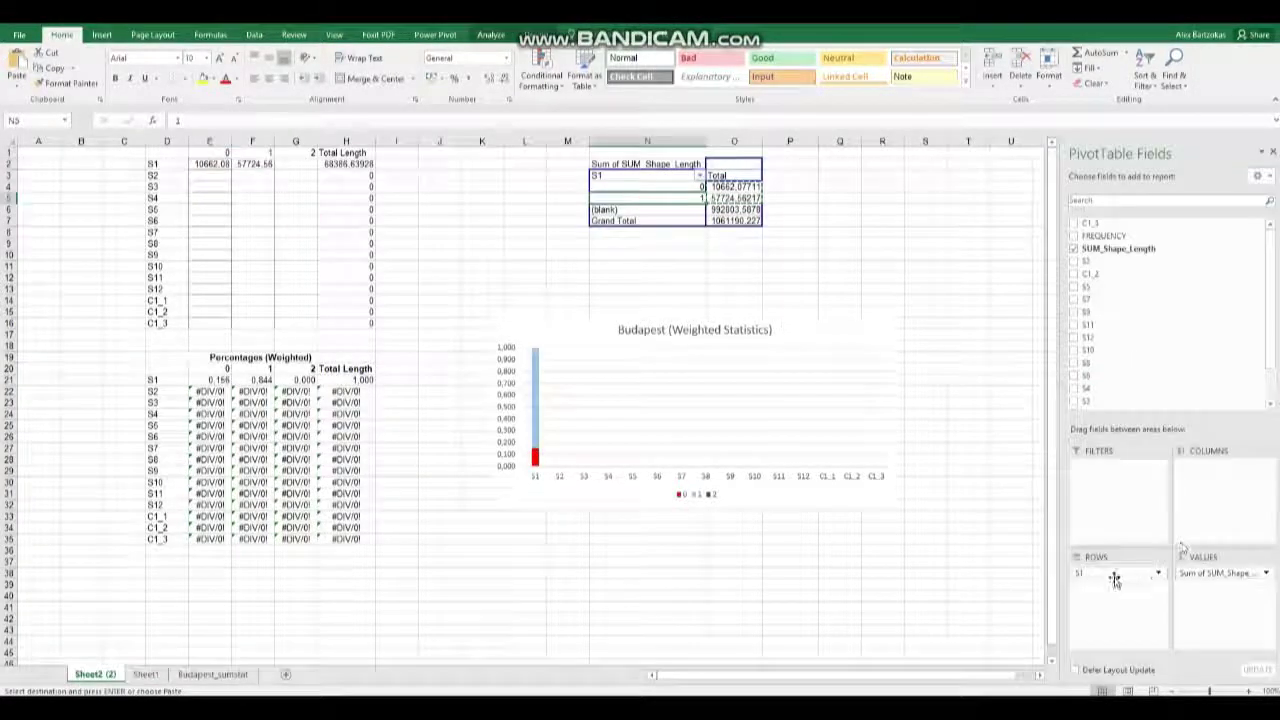
{"action": "left_click_drag", "start_coordinate": [1170, 355], "coordinate": [1125, 578]}
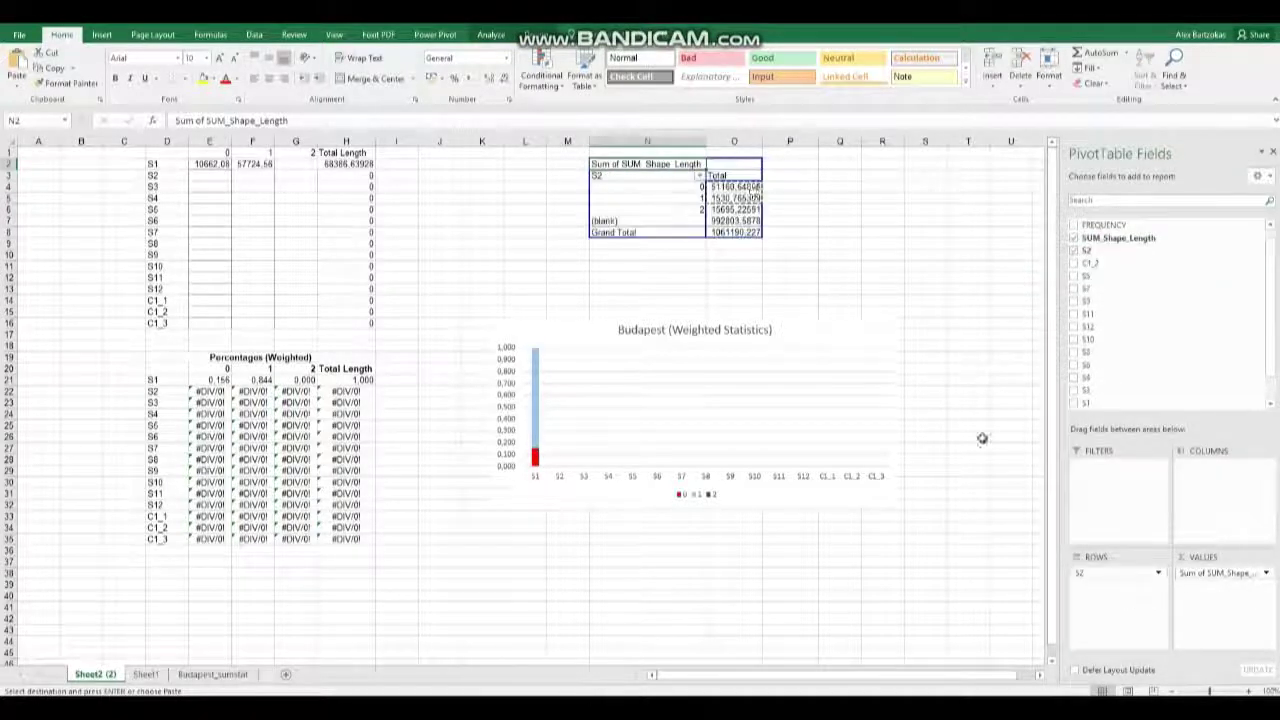
{"action": "left_click_drag", "start_coordinate": [738, 186], "coordinate": [742, 209]}
{"action": "right_click", "coordinate": [738, 204]}
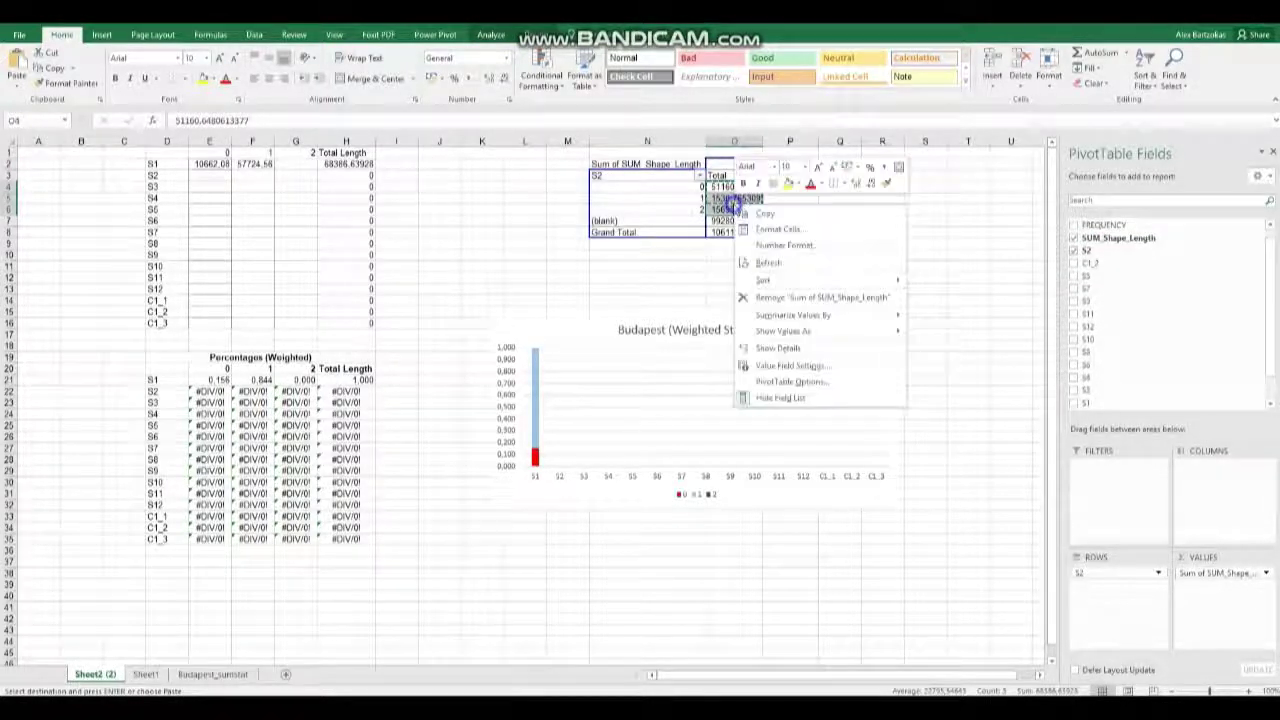
{"action": "left_click", "coordinate": [760, 212]}
{"action": "right_click", "coordinate": [217, 178]}
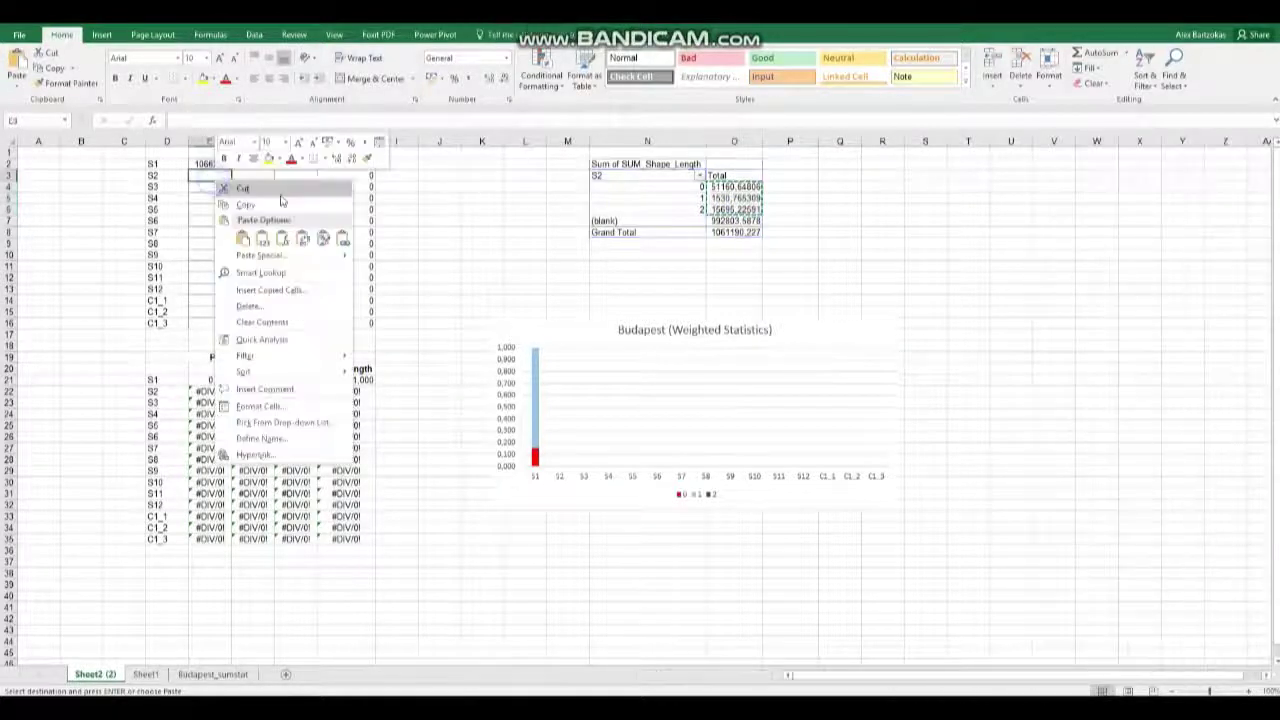
{"action": "left_click", "coordinate": [302, 238]}
Switch the pivot row field to S3 and paste its 0, 1 and 2 totals transposed at E4.
{"action": "left_click", "coordinate": [648, 209]}
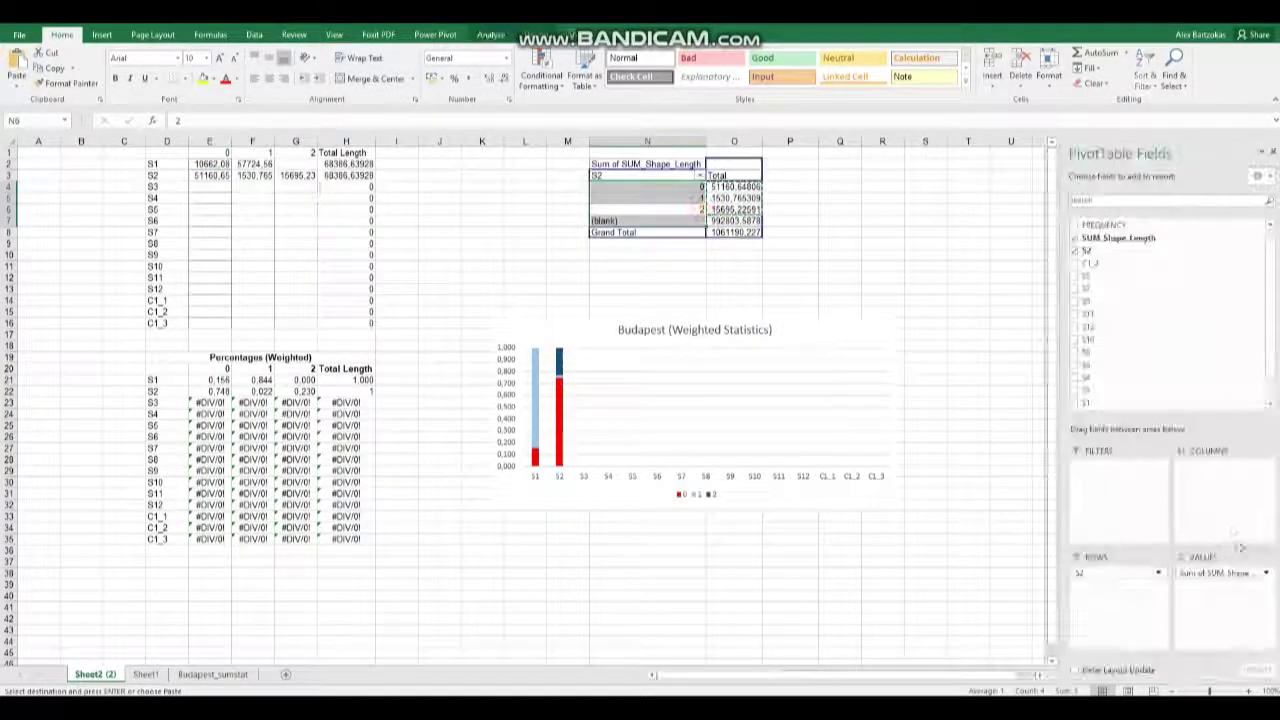
{"action": "left_click_drag", "start_coordinate": [1180, 437], "coordinate": [1170, 420]}
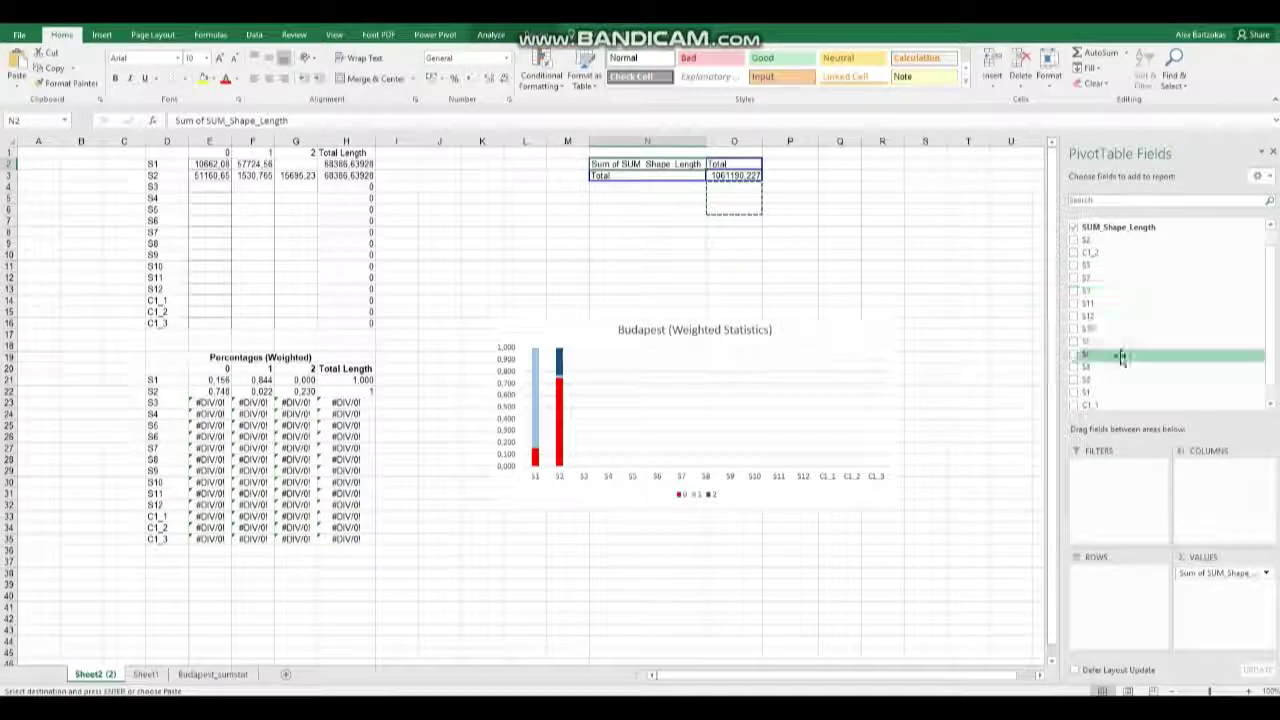
{"action": "left_click_drag", "start_coordinate": [1118, 378], "coordinate": [1110, 575]}
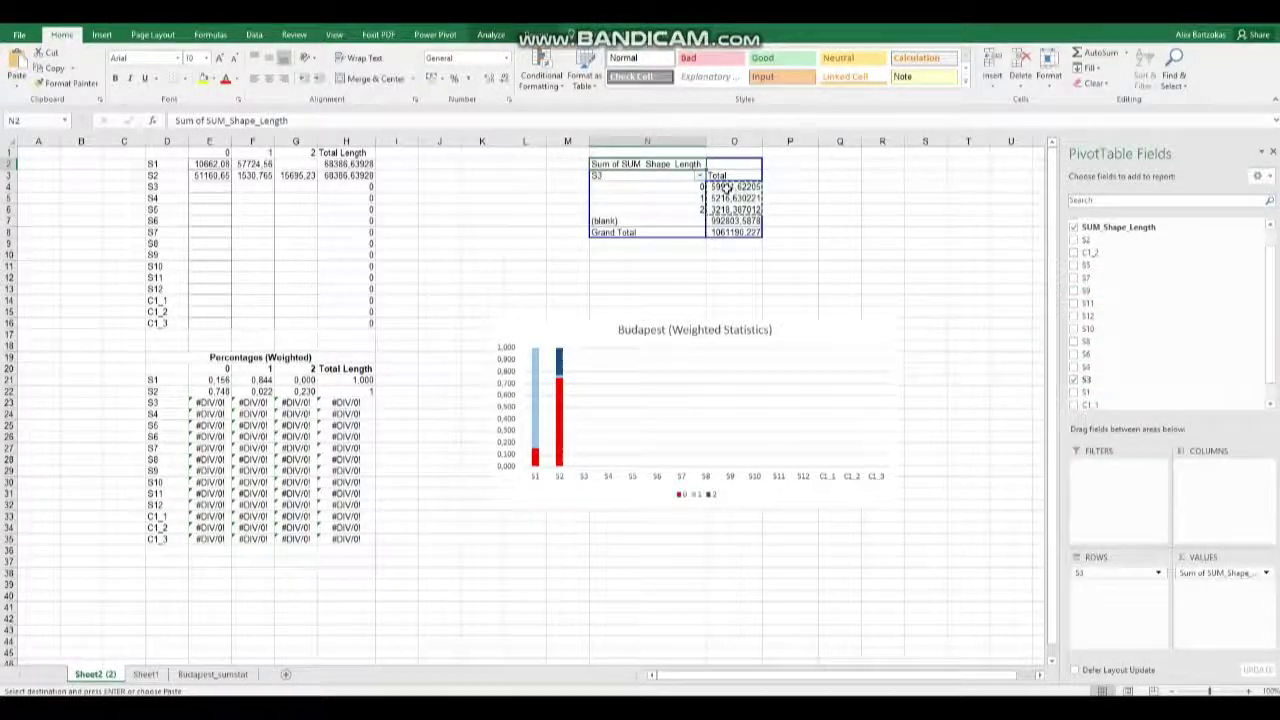
{"action": "right_click", "coordinate": [727, 188]}
{"action": "left_click", "coordinate": [765, 198]}
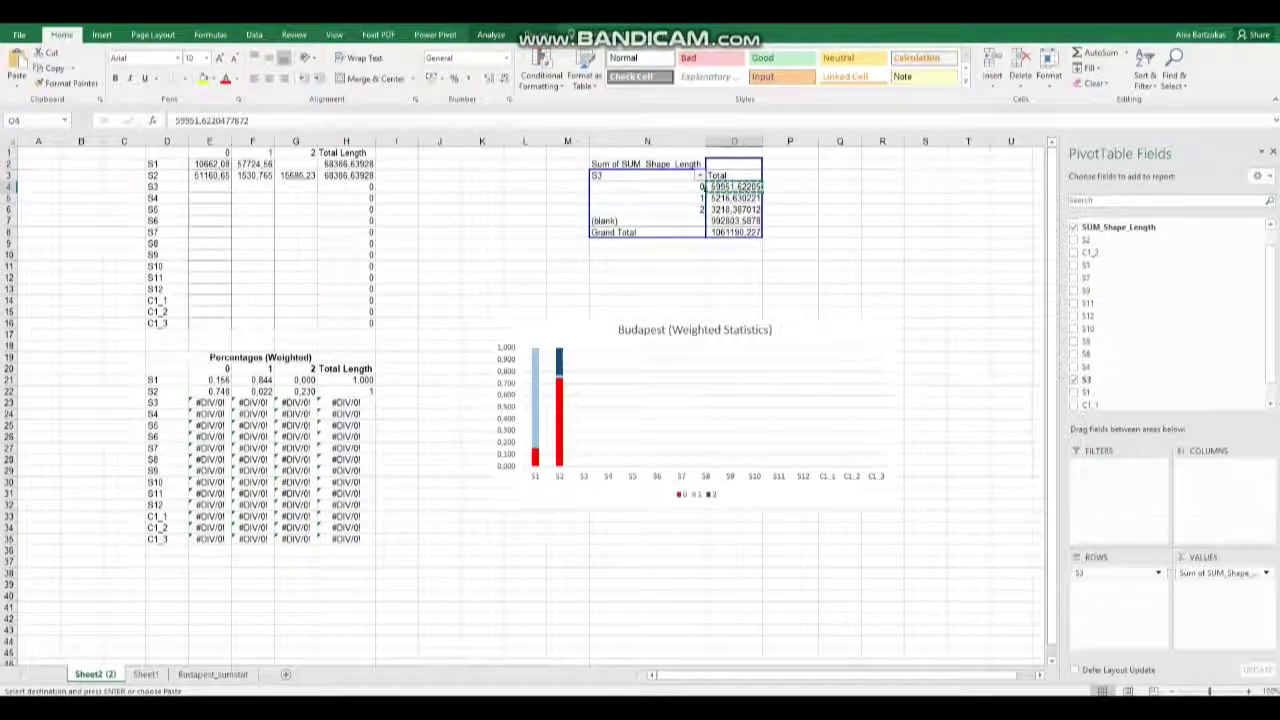
{"action": "left_click_drag", "start_coordinate": [727, 190], "coordinate": [731, 207]}
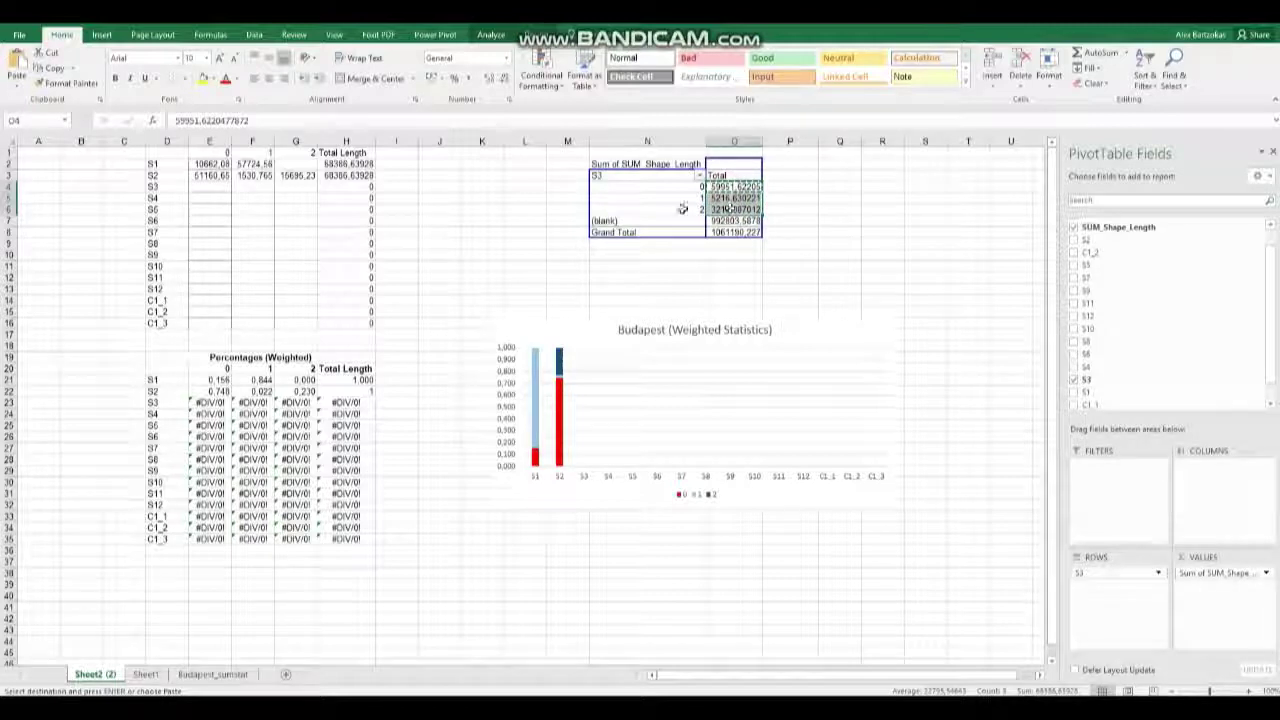
{"action": "left_click", "coordinate": [214, 187]}
{"action": "right_click", "coordinate": [220, 188]}
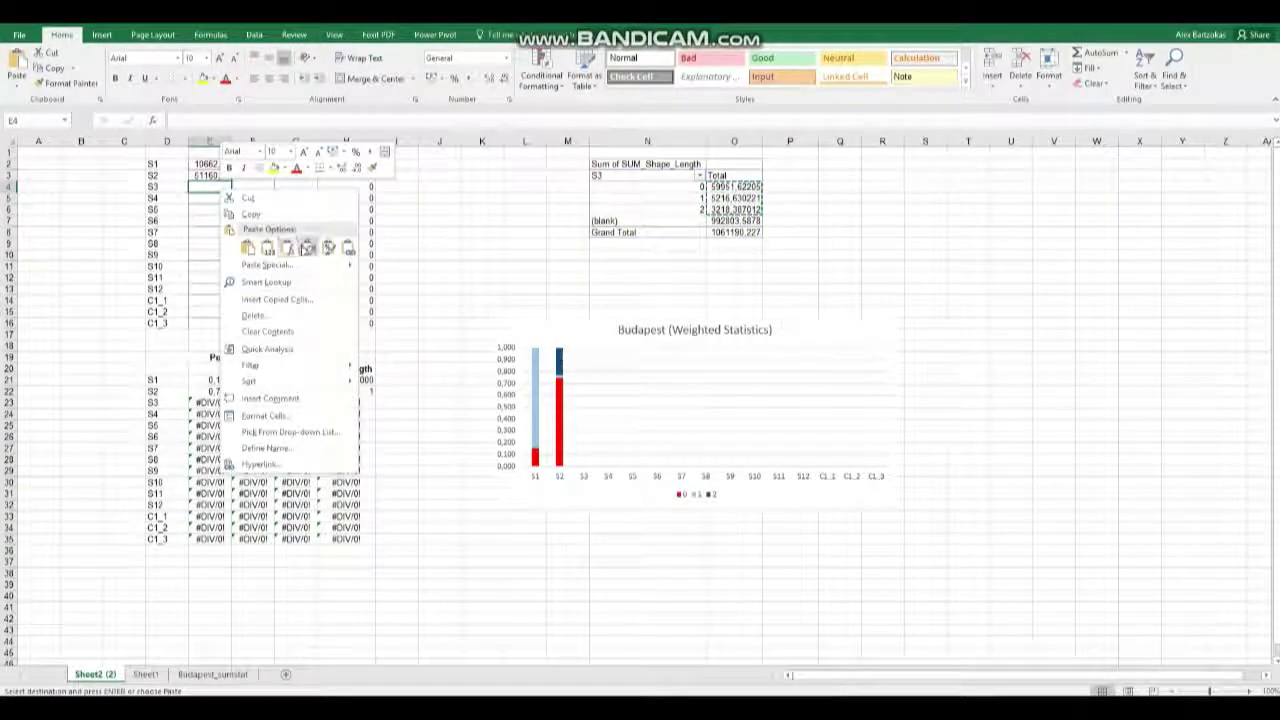
{"action": "left_click", "coordinate": [306, 248]}
Switch the pivot row field to S4 and paste its 0 and 1 totals transposed at E5.
{"action": "left_click", "coordinate": [612, 220]}
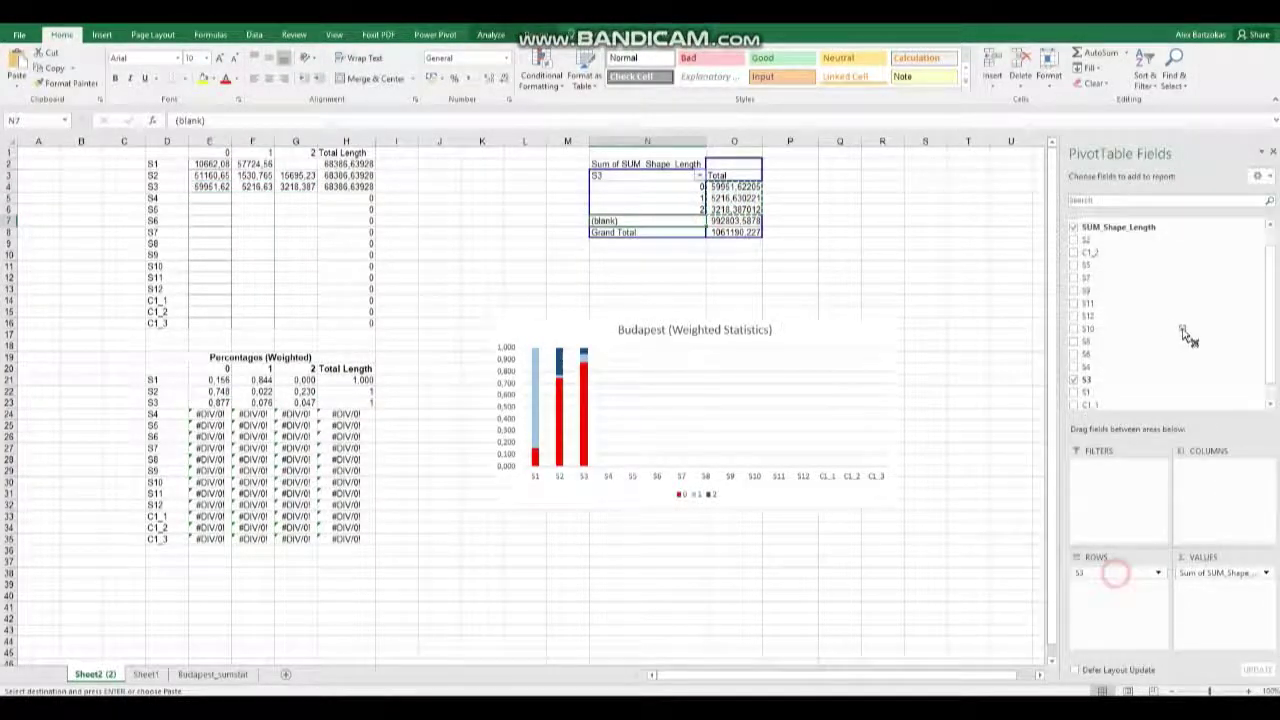
{"action": "left_click_drag", "start_coordinate": [1188, 337], "coordinate": [1137, 314]}
{"action": "scroll", "coordinate": [1114, 343], "scroll_direction": "down", "scroll_amount": 2}
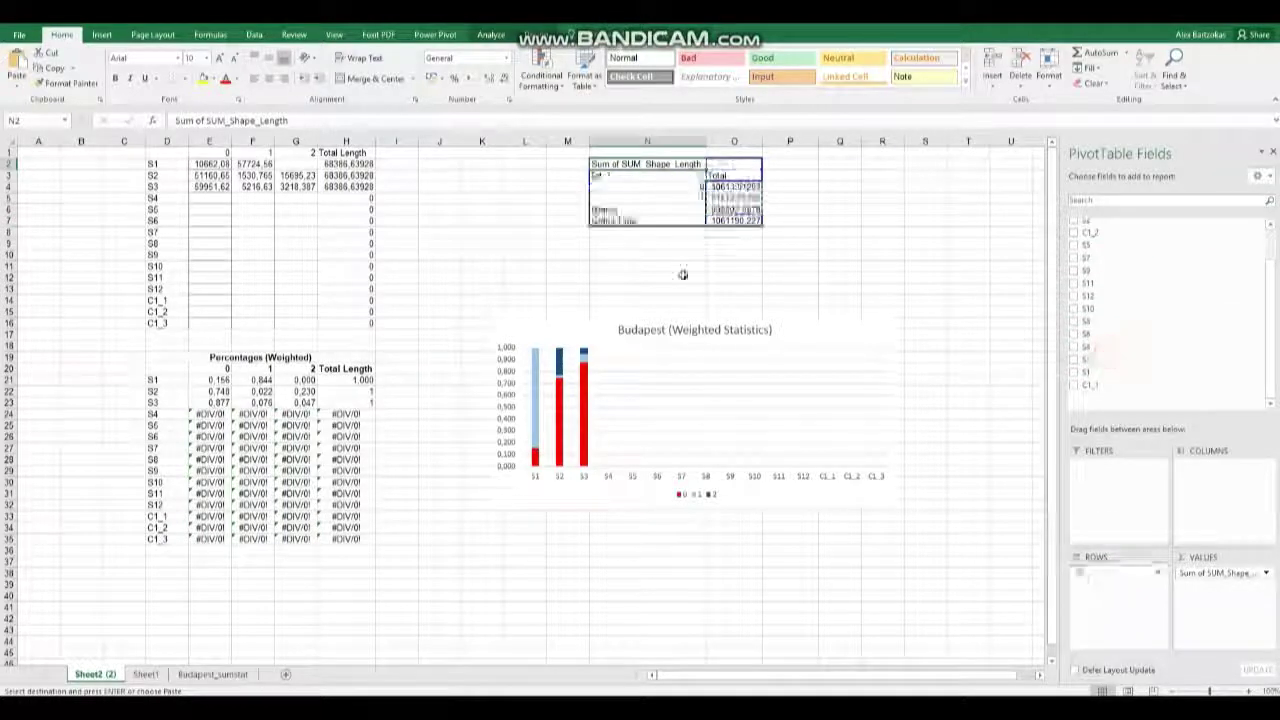
{"action": "left_click_drag", "start_coordinate": [734, 187], "coordinate": [734, 198]}
{"action": "key", "text": "ctrl+c"}
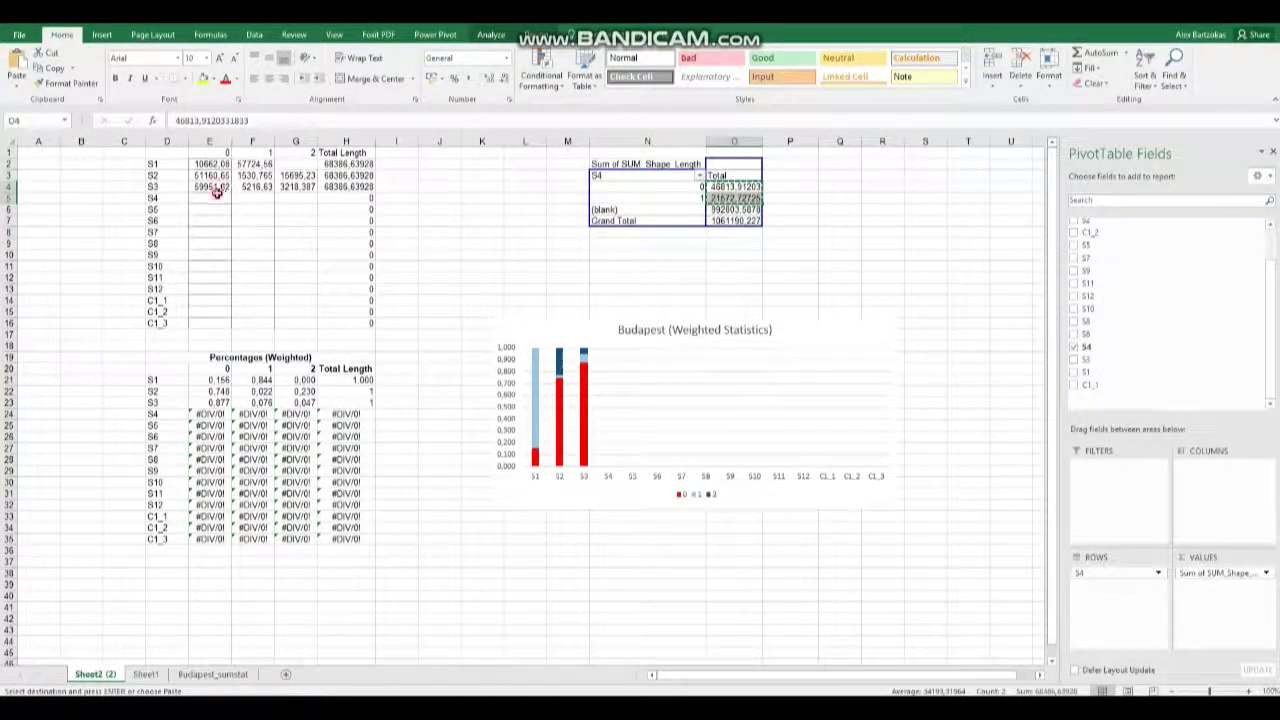
{"action": "left_click", "coordinate": [216, 196]}
{"action": "right_click", "coordinate": [216, 198]}
{"action": "left_click", "coordinate": [300, 258]}
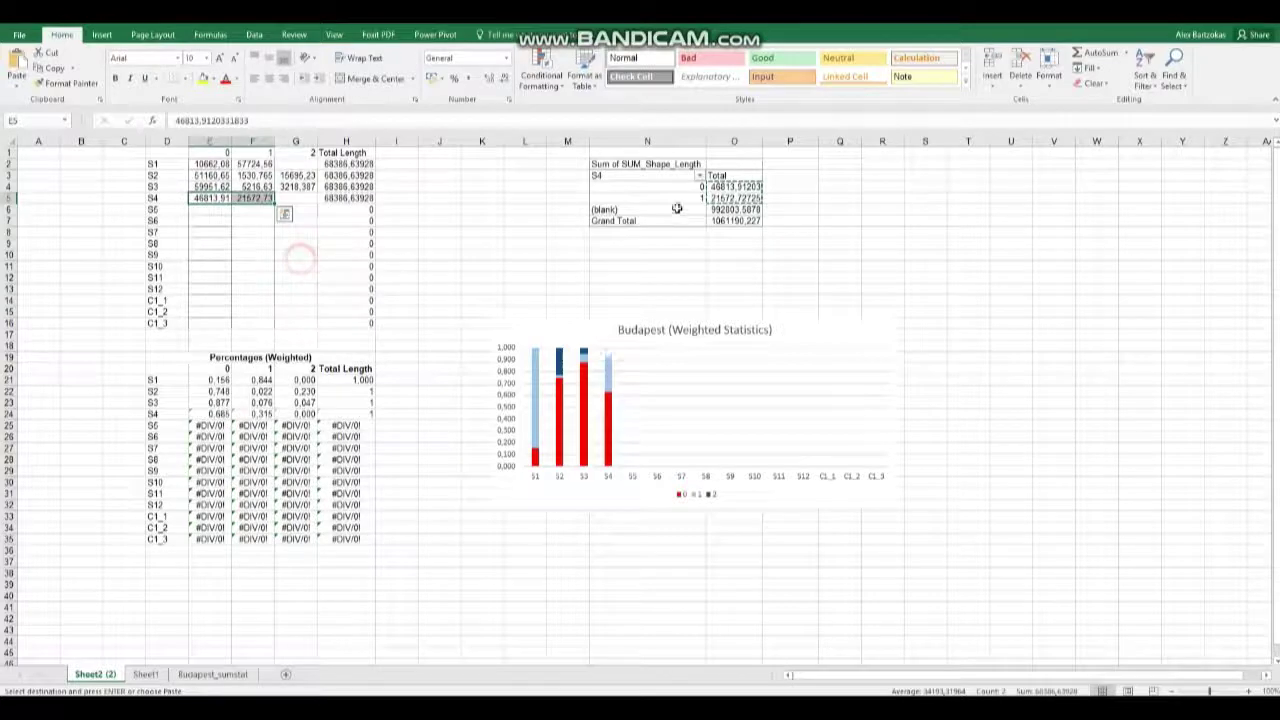
Switch the pivot row field to S5 and paste its 0, 1 and 2 totals transposed at E6.
{"action": "left_click", "coordinate": [677, 208]}
{"action": "left_click_drag", "start_coordinate": [1110, 573], "coordinate": [1105, 314]}
{"action": "left_click_drag", "start_coordinate": [1105, 258], "coordinate": [1151, 560]}
{"action": "left_click_drag", "start_coordinate": [735, 187], "coordinate": [735, 209]}
{"action": "key", "text": "ctrl+c"}
{"action": "right_click", "coordinate": [203, 207]}
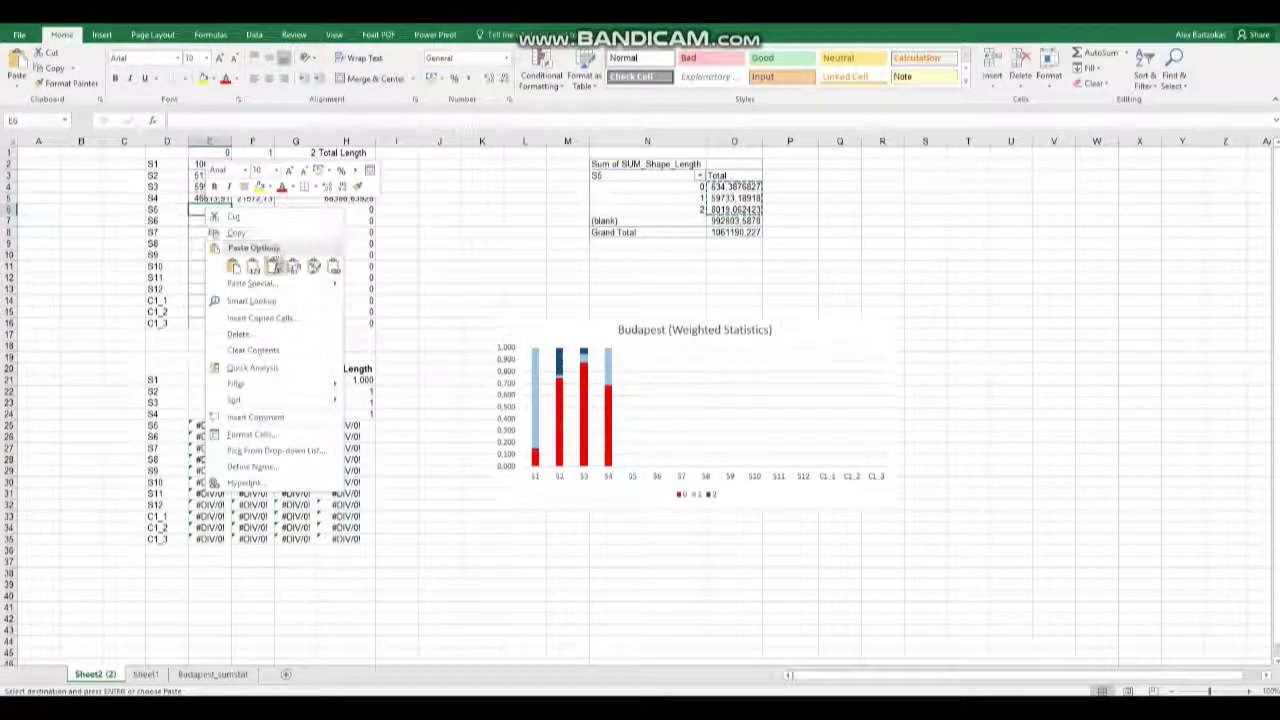
{"action": "left_click", "coordinate": [284, 266]}
Switch the pivot row field to S6 and paste its 0 and 1 totals transposed at E7.
{"action": "left_click", "coordinate": [655, 220]}
{"action": "mouse_move", "coordinate": [1126, 575]}
{"action": "left_mouse_down"}
{"action": "mouse_move", "coordinate": [1157, 343]}
{"action": "mouse_move", "coordinate": [1094, 323]}
{"action": "mouse_move", "coordinate": [1114, 394]}
{"action": "mouse_move", "coordinate": [1098, 545]}
{"action": "mouse_move", "coordinate": [1110, 573]}
{"action": "left_mouse_up"}
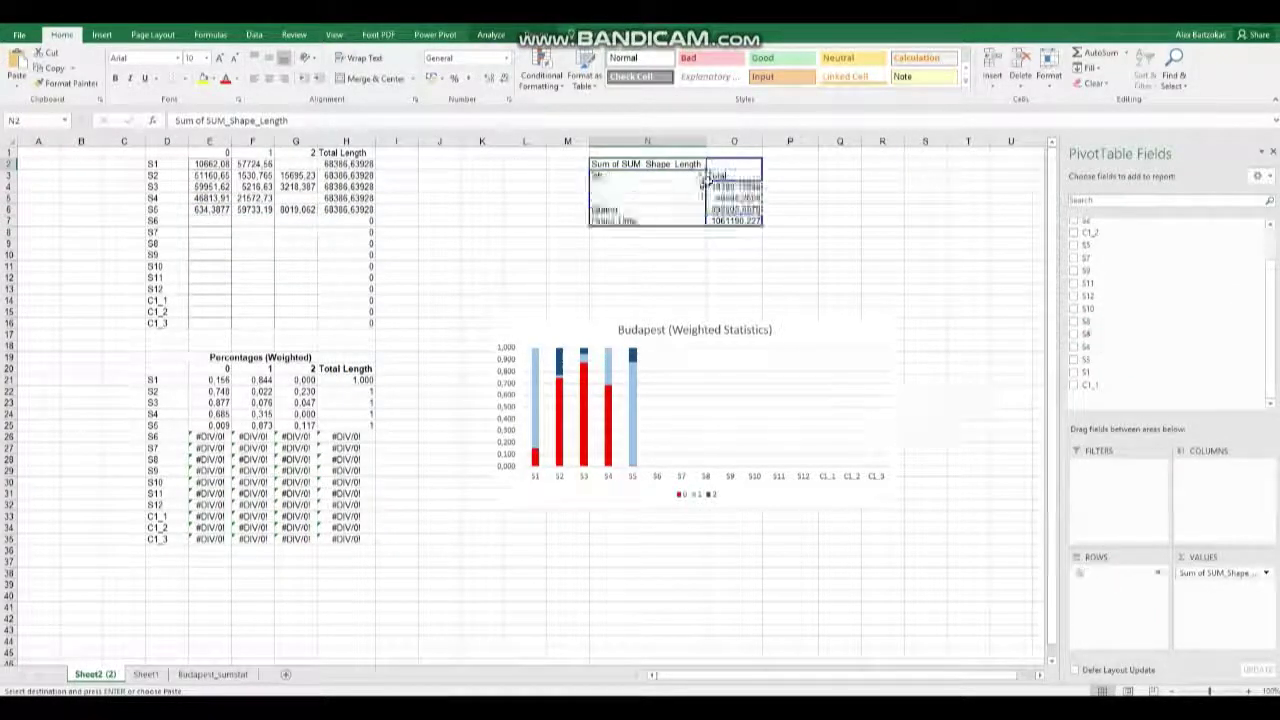
{"action": "left_click_drag", "start_coordinate": [735, 187], "coordinate": [735, 198]}
{"action": "right_click", "coordinate": [214, 221]}
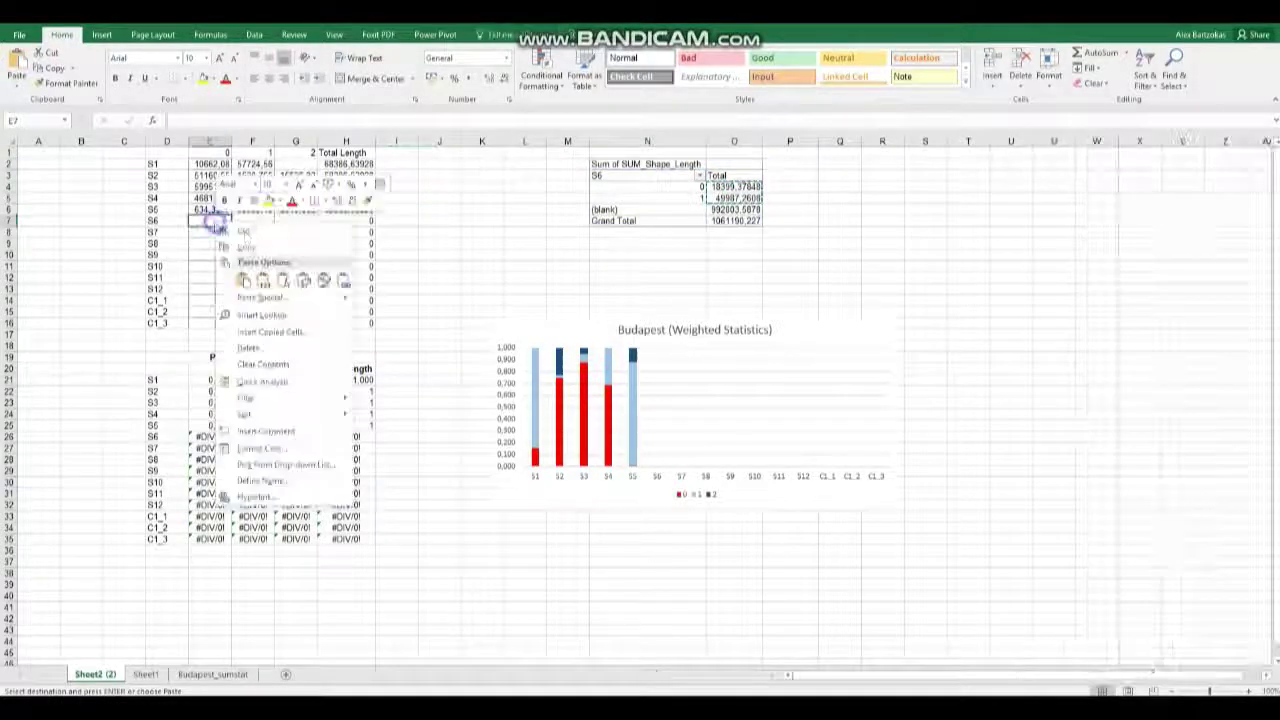
{"action": "left_click", "coordinate": [284, 280]}
Switch the pivot row field to S7 and paste its 0 and 1 totals transposed at E8.
{"action": "left_click_drag", "start_coordinate": [646, 198], "coordinate": [646, 187]}
{"action": "left_click_drag", "start_coordinate": [1088, 572], "coordinate": [1114, 329]}
{"action": "left_click_drag", "start_coordinate": [1107, 268], "coordinate": [1112, 572]}
{"action": "left_click_drag", "start_coordinate": [733, 186], "coordinate": [733, 198]}
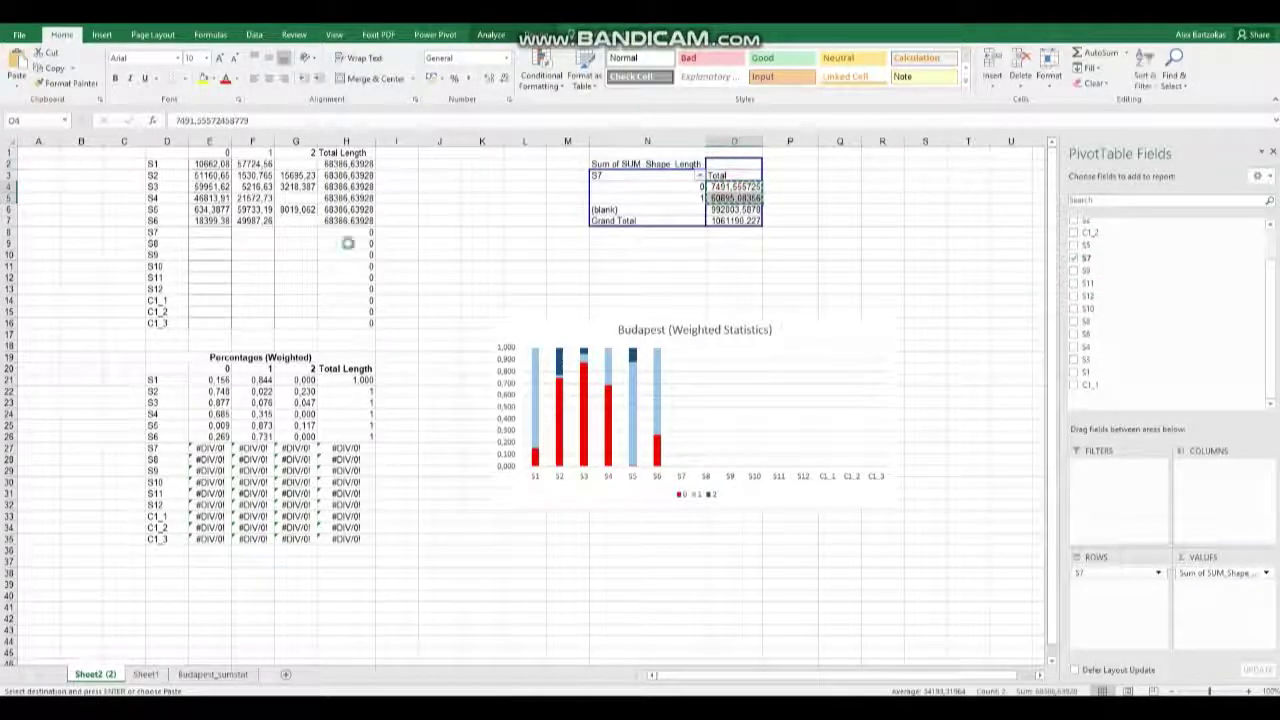
{"action": "right_click", "coordinate": [201, 231]}
{"action": "left_click", "coordinate": [286, 286]}
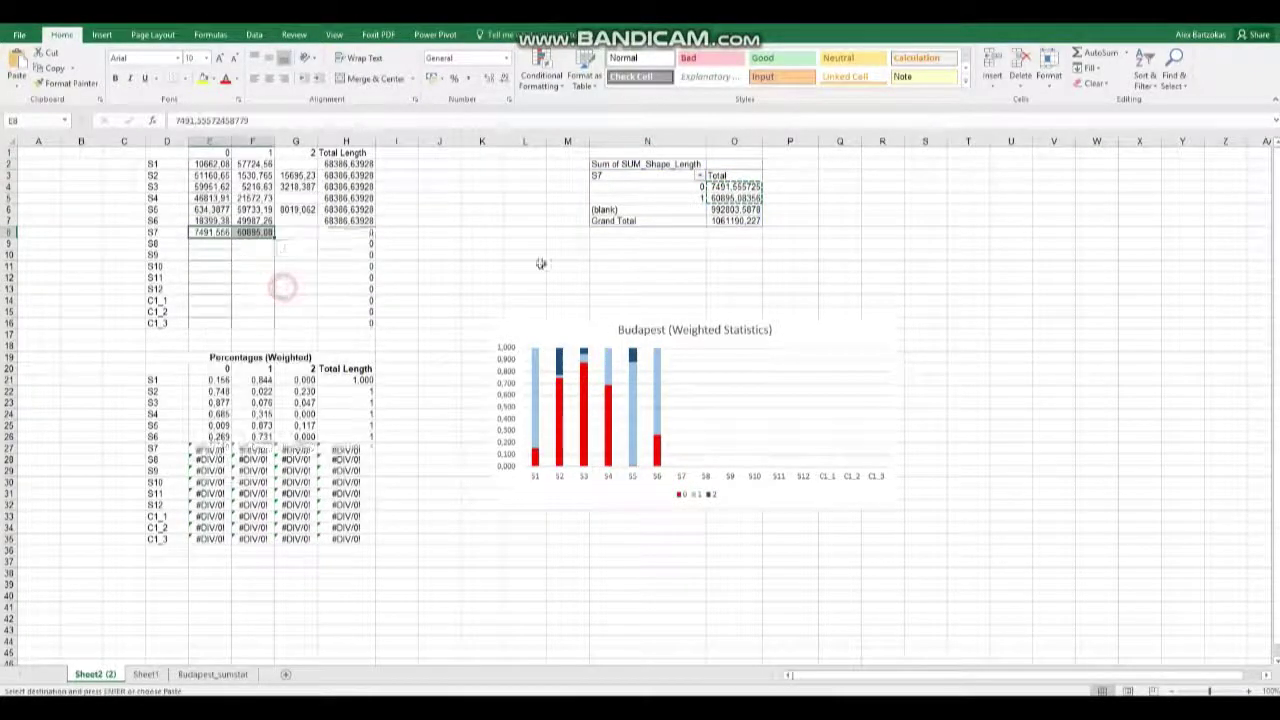
Switch the pivot row field to S8 and paste its 0, 1 and 2 totals transposed at E9.
{"action": "left_click", "coordinate": [679, 198]}
{"action": "left_click_drag", "start_coordinate": [1120, 575], "coordinate": [1110, 330]}
{"action": "left_click_drag", "start_coordinate": [1090, 321], "coordinate": [1095, 572]}
{"action": "left_click_drag", "start_coordinate": [718, 186], "coordinate": [726, 210]}
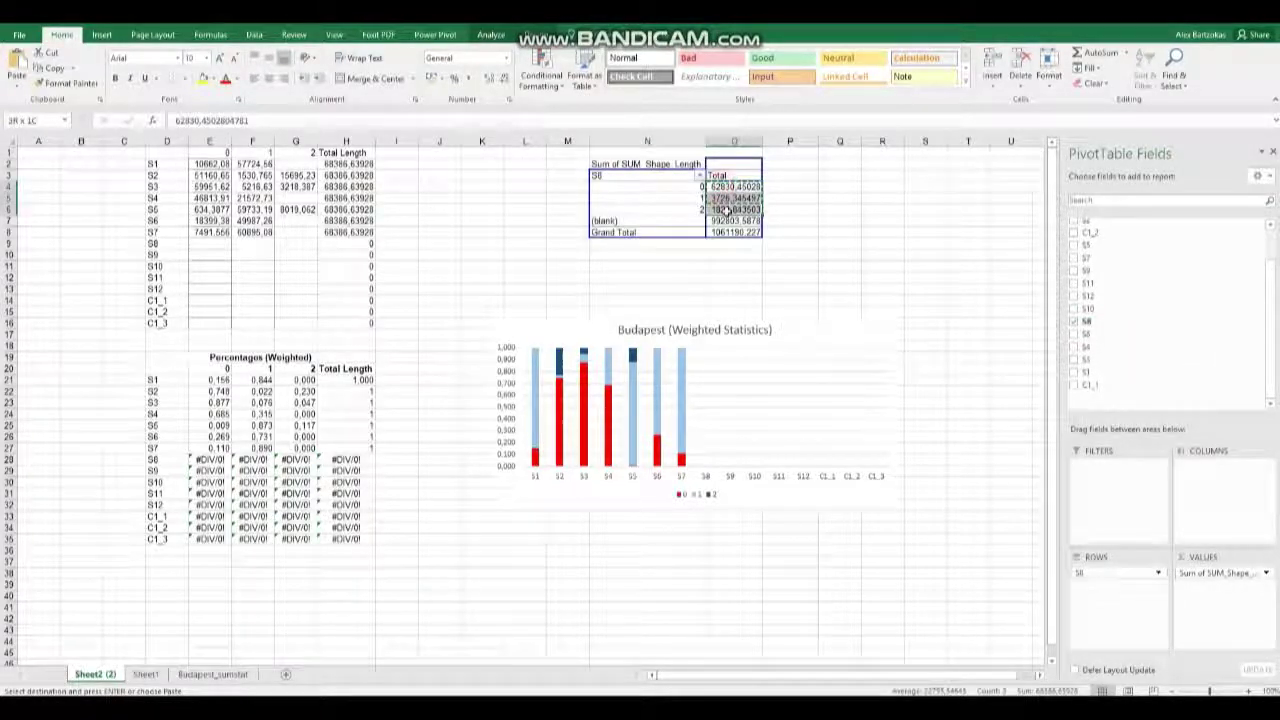
{"action": "left_click", "coordinate": [214, 243]}
{"action": "right_click", "coordinate": [218, 246]}
{"action": "left_click", "coordinate": [304, 297]}
Switch the pivot row field to S9 and paste its 0 and 1 totals transposed at E10.
{"action": "left_click_drag", "start_coordinate": [1155, 343], "coordinate": [1118, 330]}
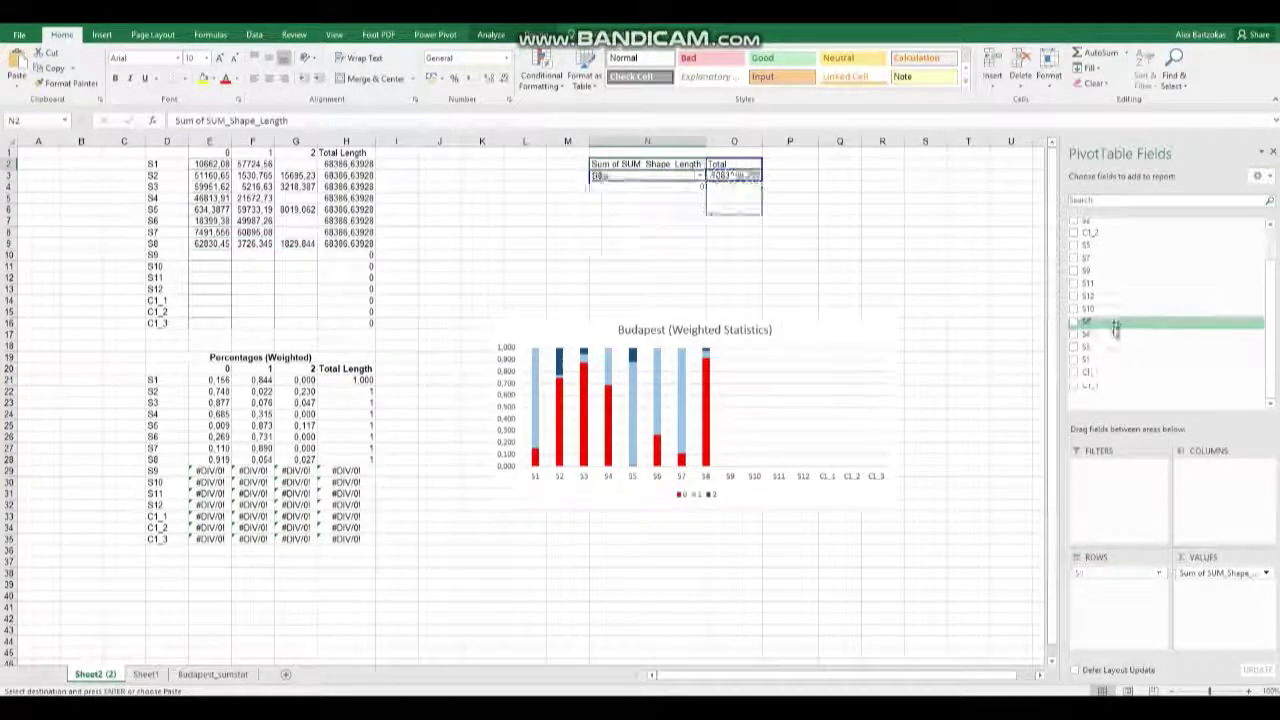
{"action": "left_click", "coordinate": [1110, 312]}
{"action": "left_click_drag", "start_coordinate": [731, 186], "coordinate": [731, 197]}
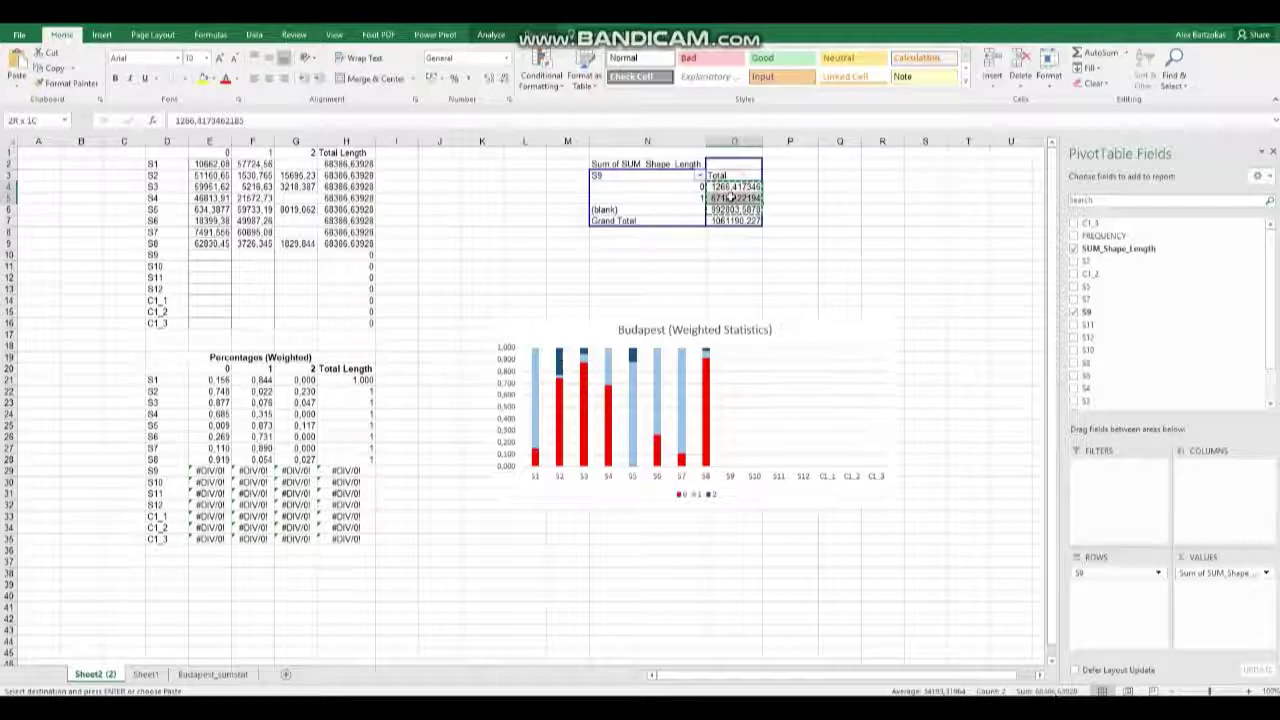
{"action": "left_click", "coordinate": [192, 254]}
{"action": "right_click", "coordinate": [202, 255]}
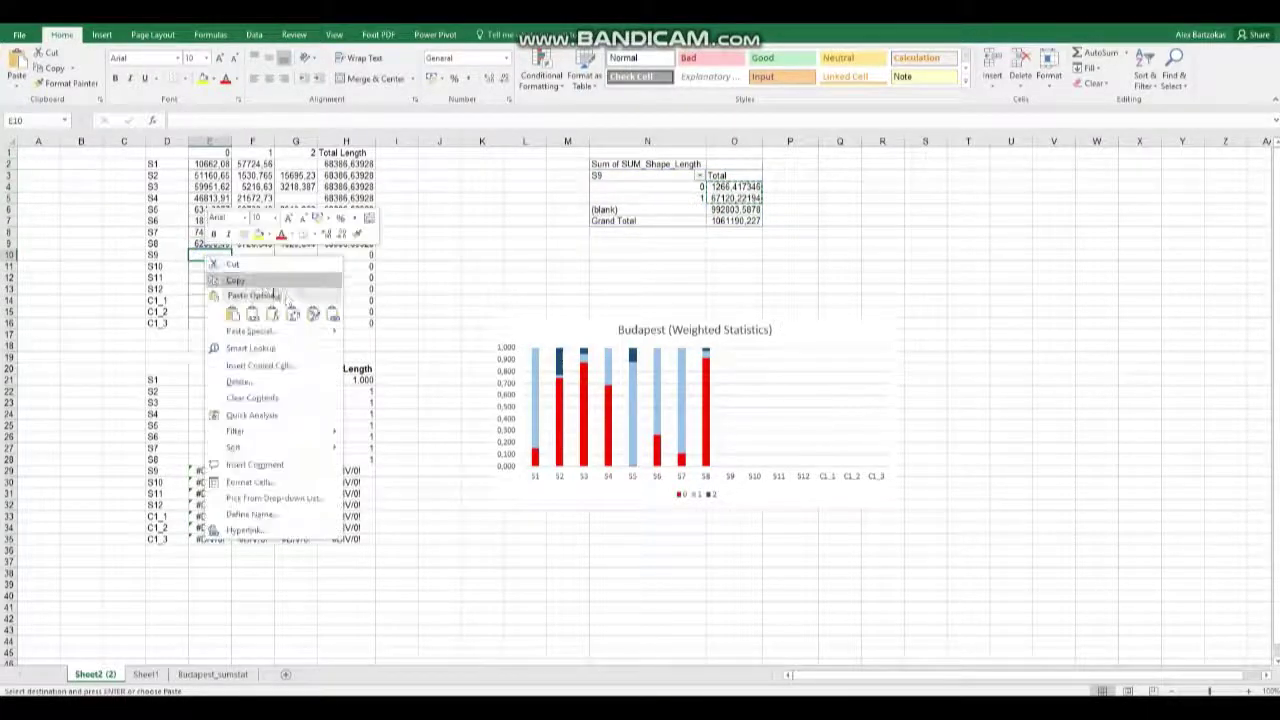
{"action": "left_click", "coordinate": [295, 313]}
Switch the pivot row field to S10 and paste its 0 and 1 totals transposed at E11.
{"action": "left_click", "coordinate": [734, 209]}
{"action": "left_click", "coordinate": [1110, 573]}
{"action": "mouse_move", "coordinate": [1110, 573]}
{"action": "left_mouse_down"}
{"action": "mouse_move", "coordinate": [1128, 363]}
{"action": "mouse_move", "coordinate": [1115, 575]}
{"action": "left_mouse_up"}
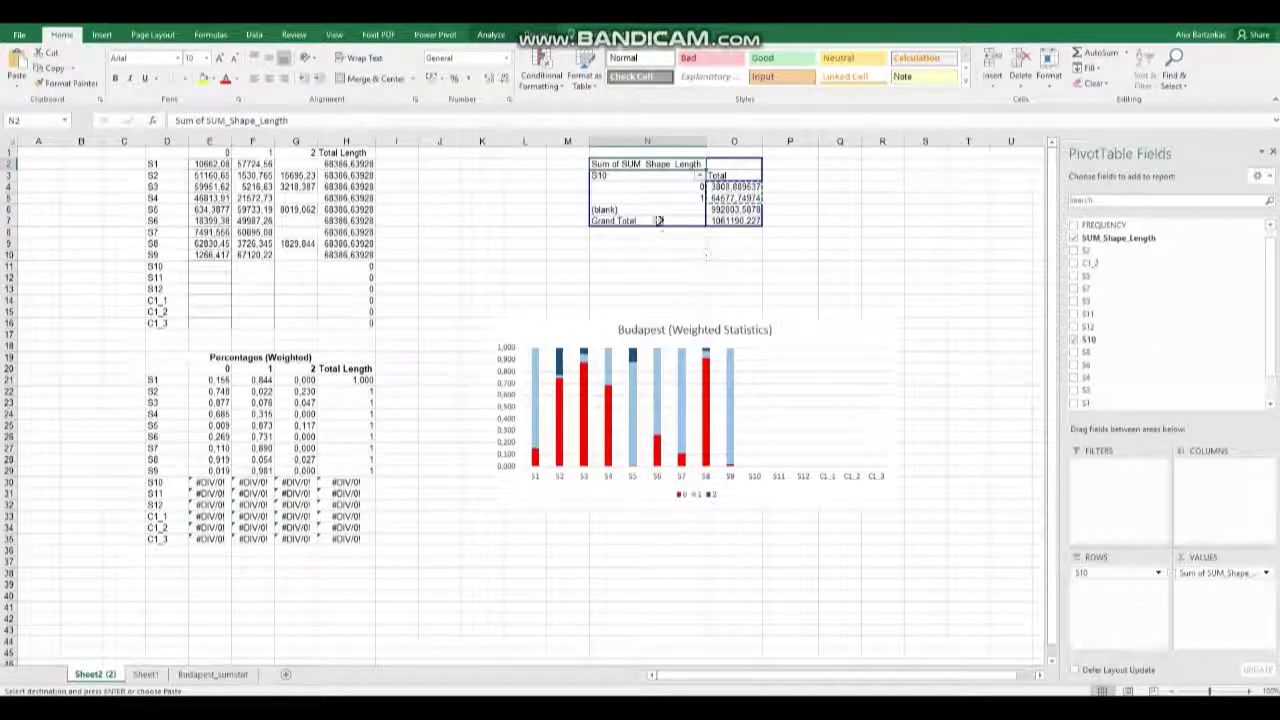
{"action": "right_click", "coordinate": [206, 272]}
{"action": "left_click", "coordinate": [292, 320]}
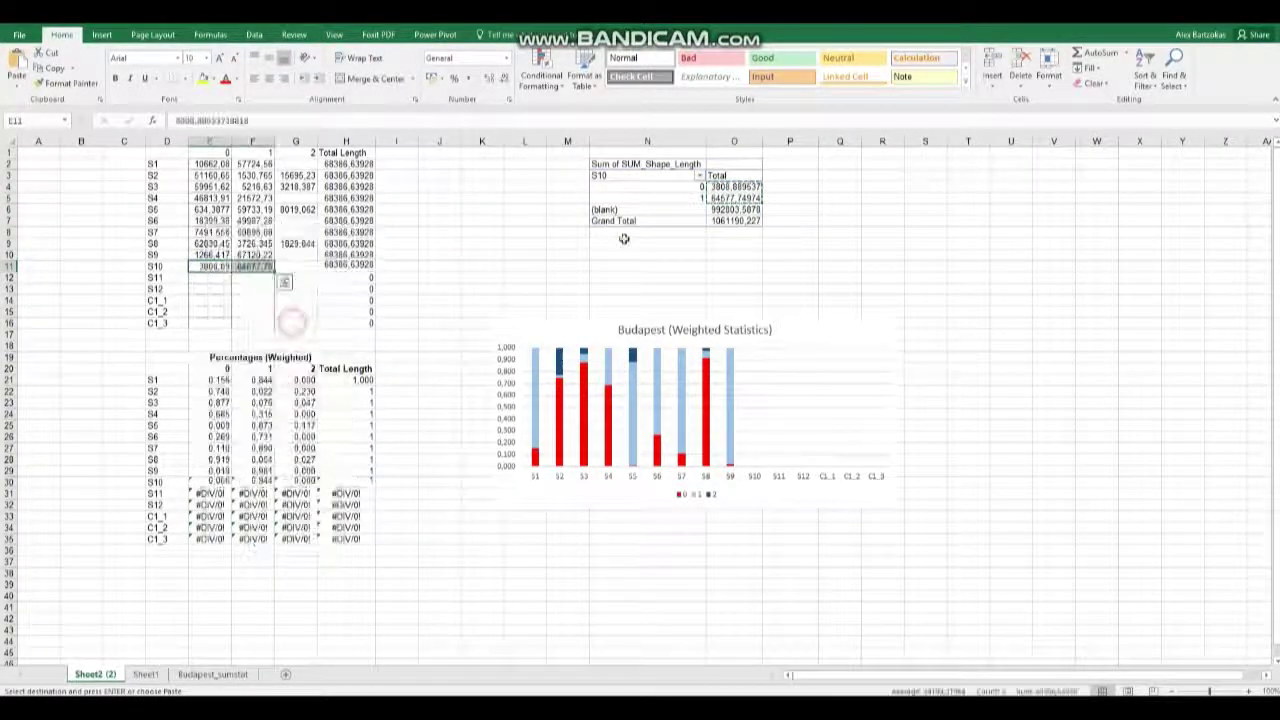
Switch the pivot row field to S11 and paste its 0 and 1 totals transposed at E12.
{"action": "left_click", "coordinate": [662, 199]}
{"action": "left_click_drag", "start_coordinate": [1125, 578], "coordinate": [1114, 377]}
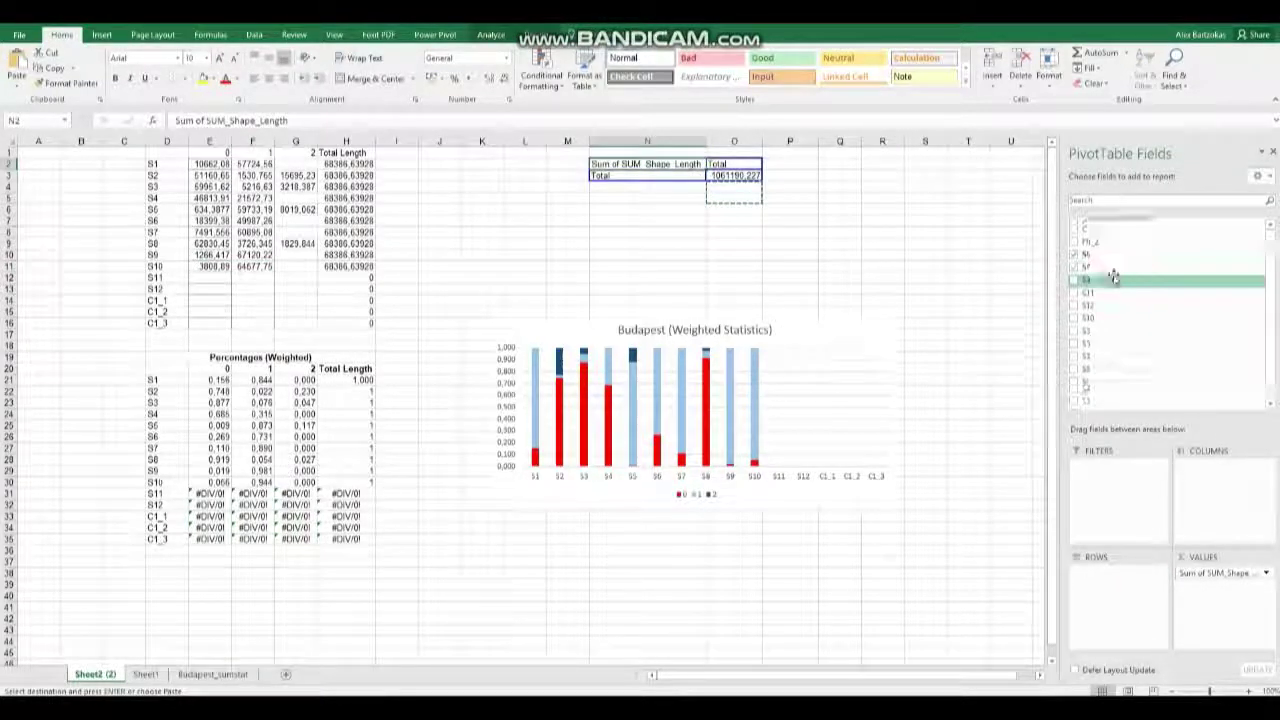
{"action": "left_click_drag", "start_coordinate": [1111, 291], "coordinate": [1116, 579]}
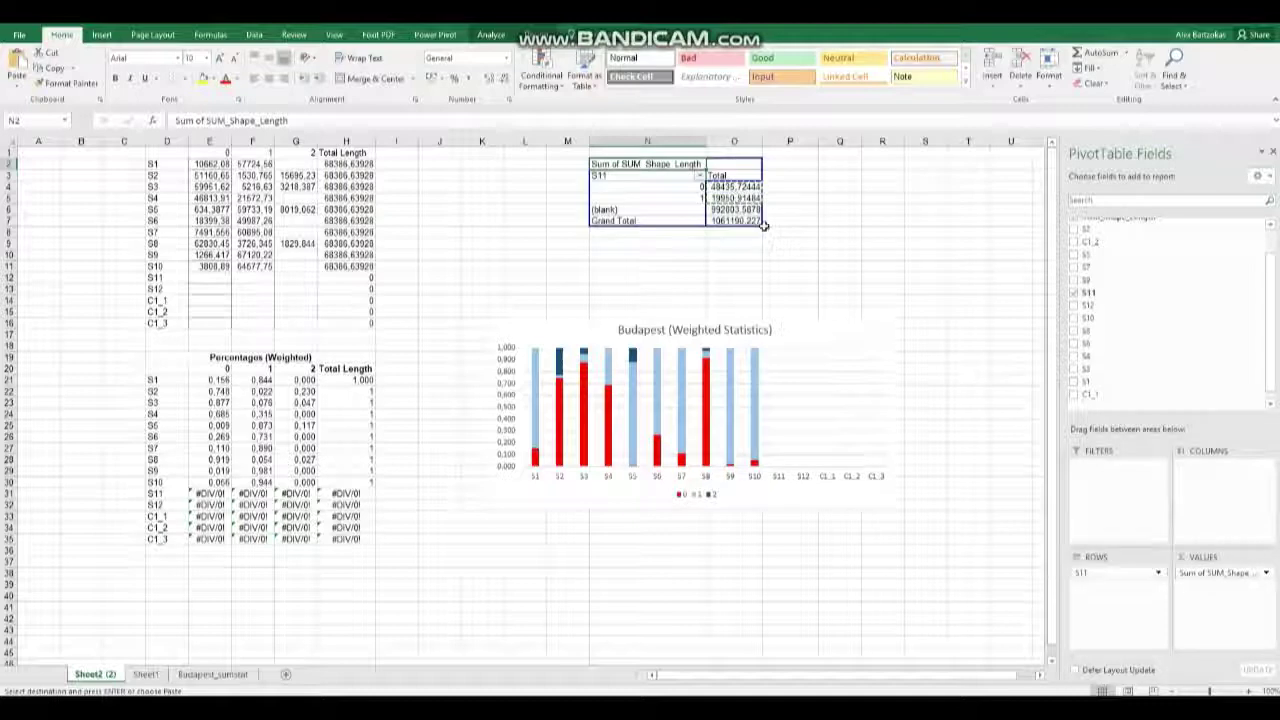
{"action": "left_click", "coordinate": [729, 188]}
{"action": "right_click", "coordinate": [200, 278]}
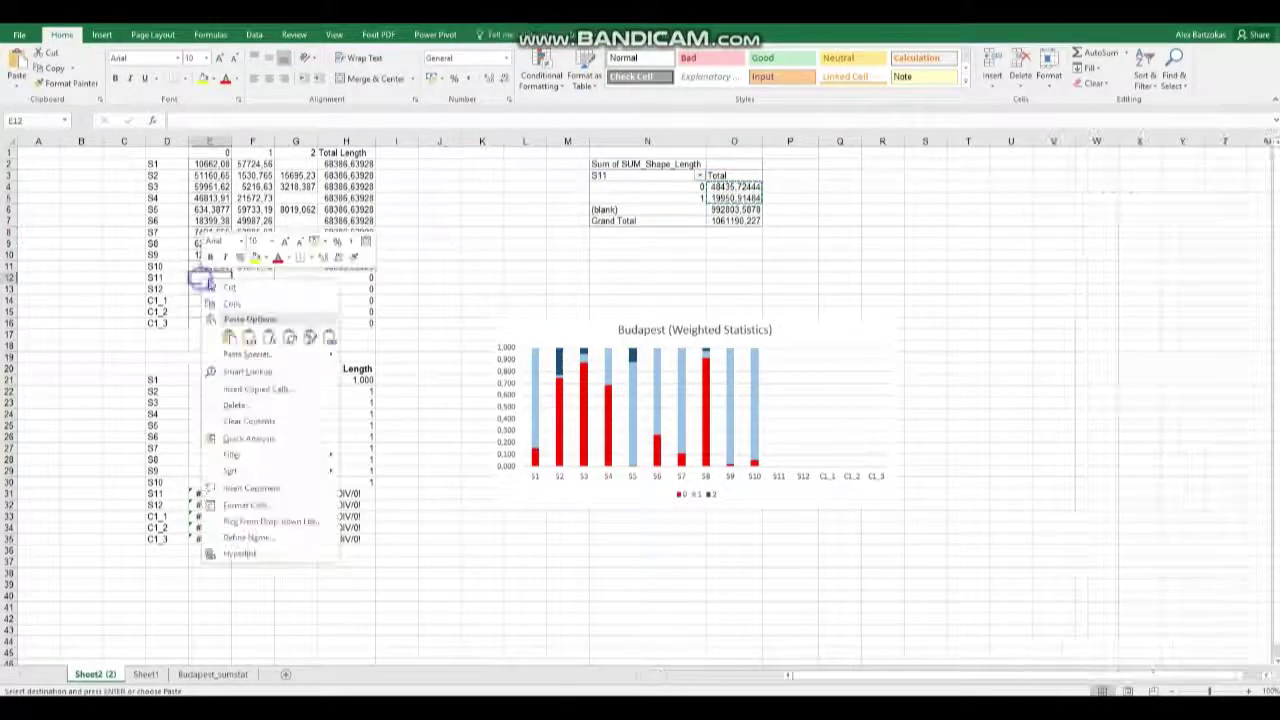
{"action": "left_click", "coordinate": [275, 332]}
Switch the pivot row field to S12 and paste its 0, 1 and 2 totals transposed at E13.
{"action": "left_click", "coordinate": [655, 199]}
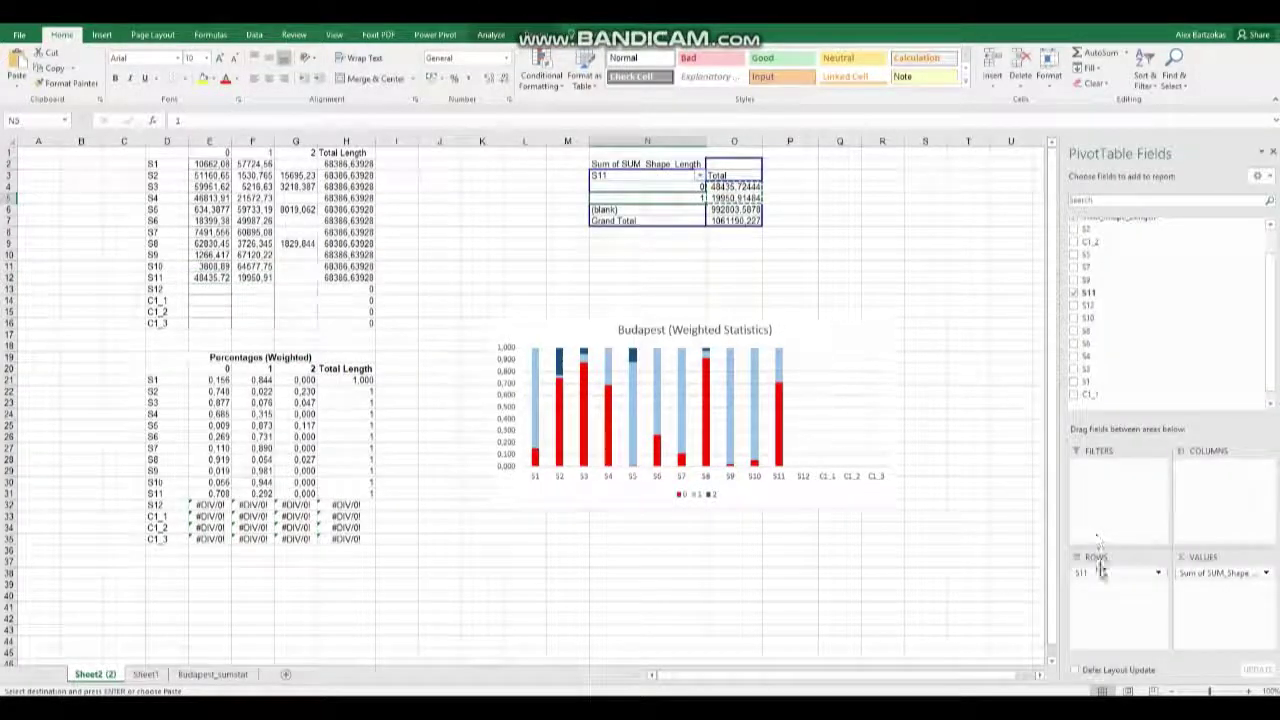
{"action": "left_click_drag", "start_coordinate": [1140, 400], "coordinate": [1120, 366]}
{"action": "left_click_drag", "start_coordinate": [1106, 297], "coordinate": [1145, 598]}
{"action": "left_click", "coordinate": [720, 188]}
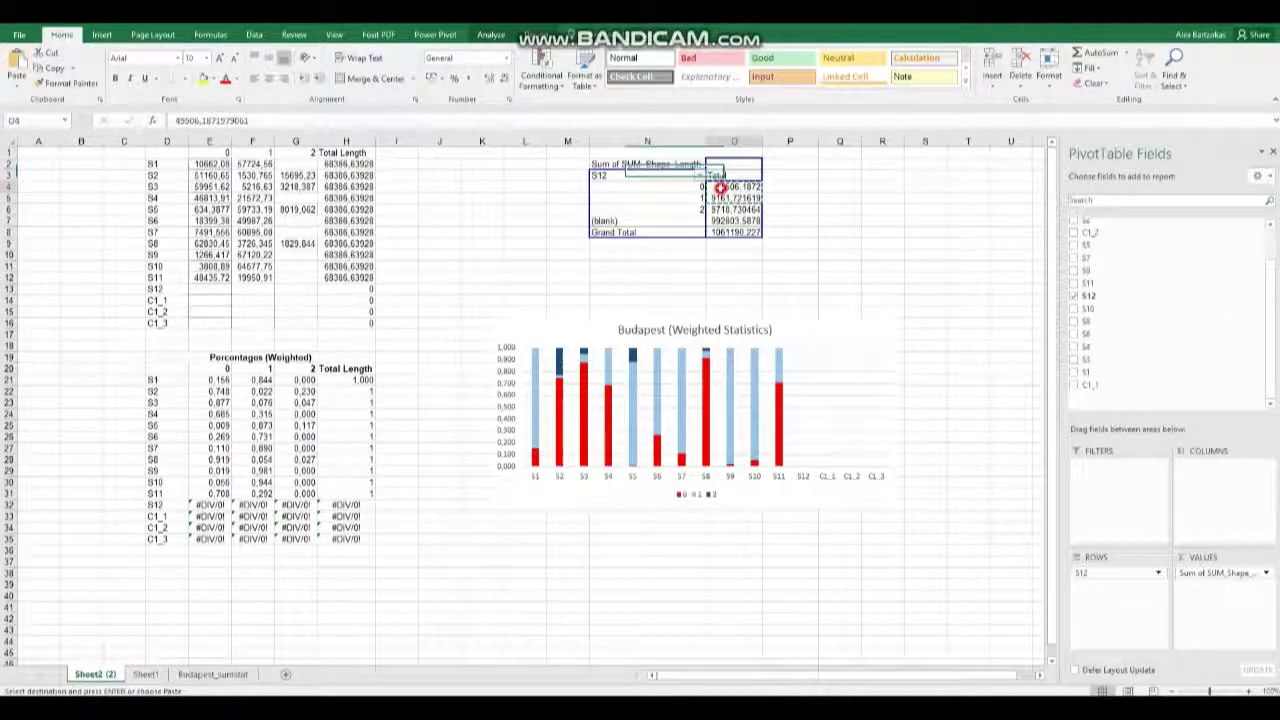
{"action": "right_click", "coordinate": [197, 290]}
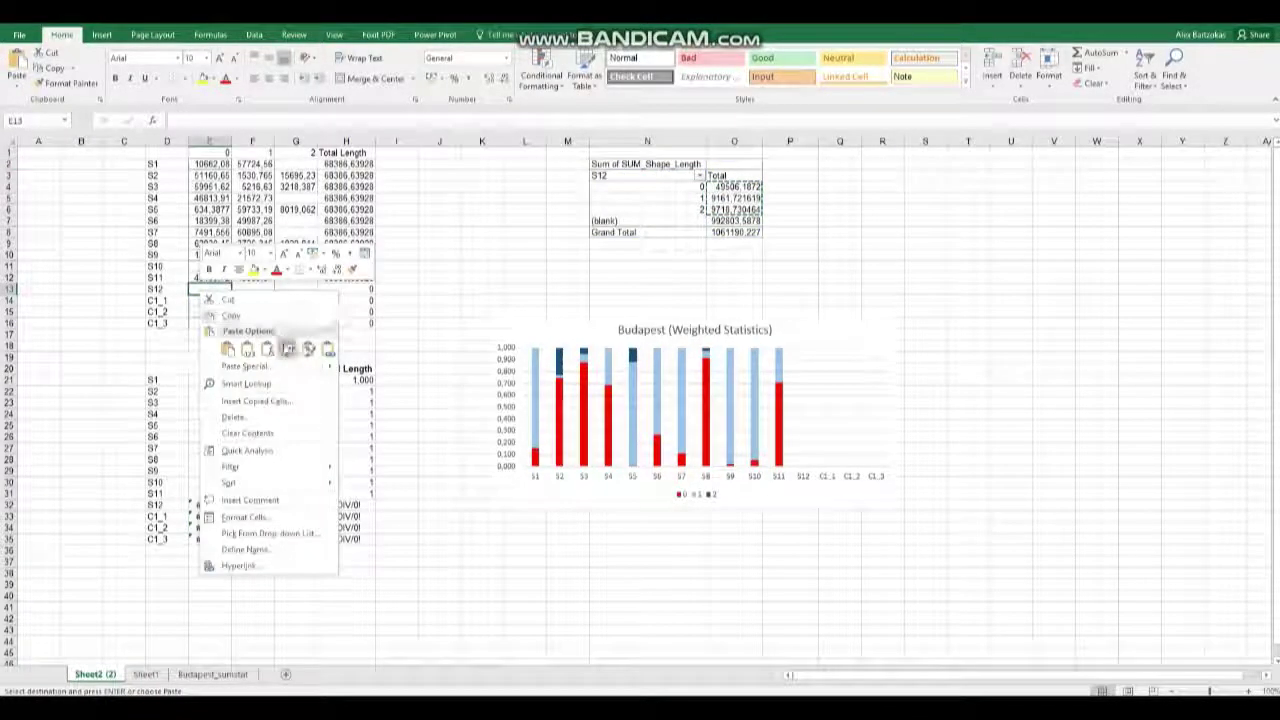
{"action": "left_click", "coordinate": [275, 344]}
Switch the pivot row field to C1_1 and paste its 0 and 1 totals transposed at E14.
{"action": "left_click", "coordinate": [690, 220]}
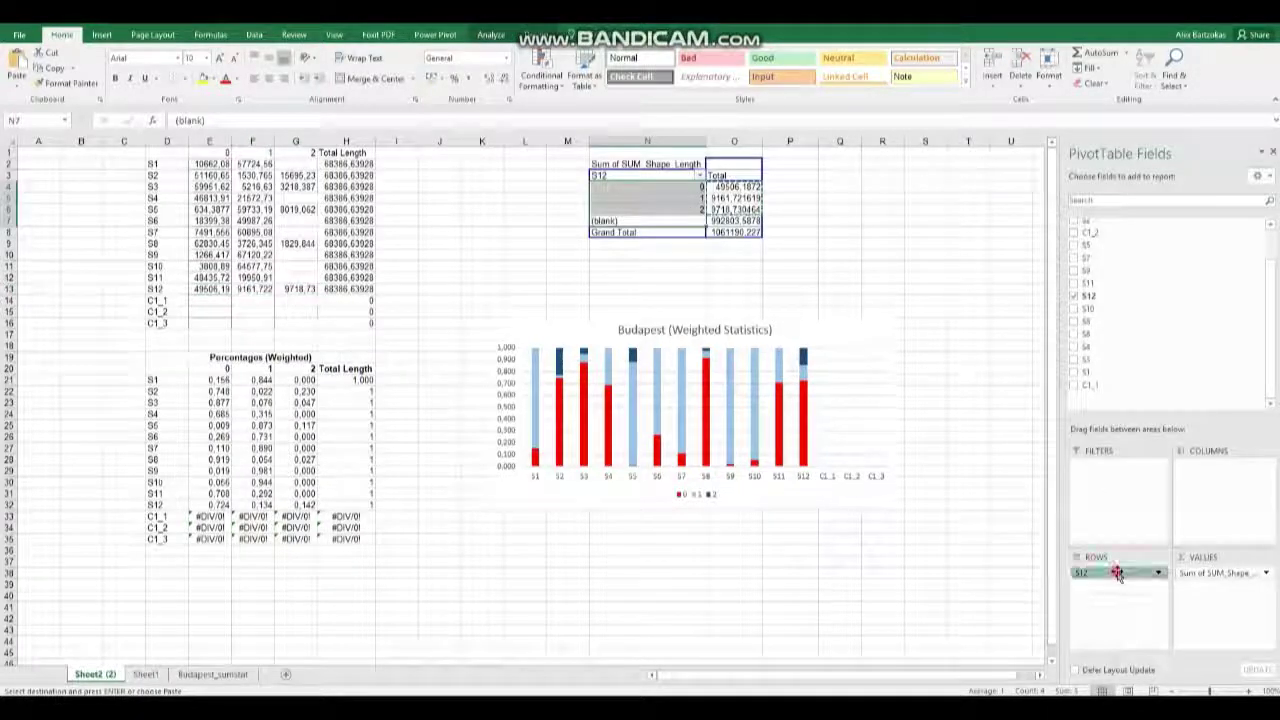
{"action": "left_click_drag", "start_coordinate": [1117, 572], "coordinate": [1128, 249]}
{"action": "scroll", "coordinate": [1125, 300], "scroll_direction": "up", "scroll_amount": 2}
{"action": "scroll", "coordinate": [1105, 375], "scroll_direction": "down", "scroll_amount": 3}
{"action": "left_click_drag", "start_coordinate": [1100, 385], "coordinate": [1118, 575]}
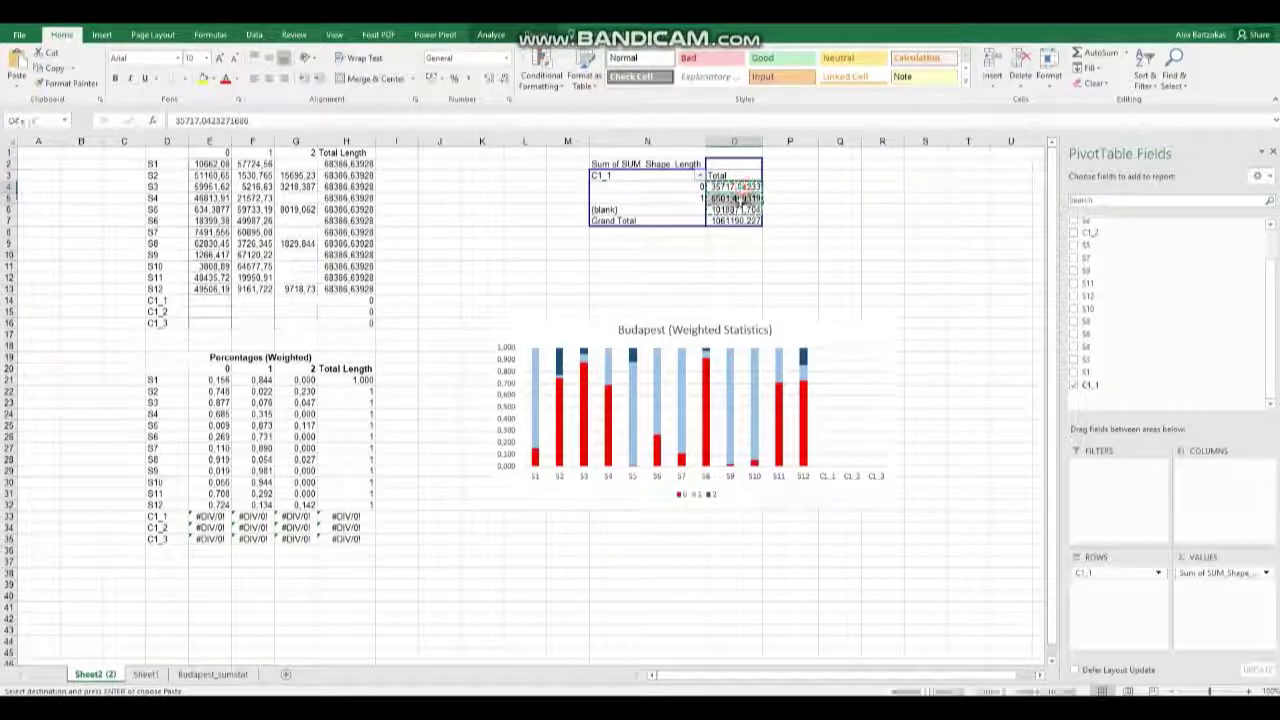
{"action": "left_click", "coordinate": [216, 300]}
{"action": "right_click", "coordinate": [215, 301]}
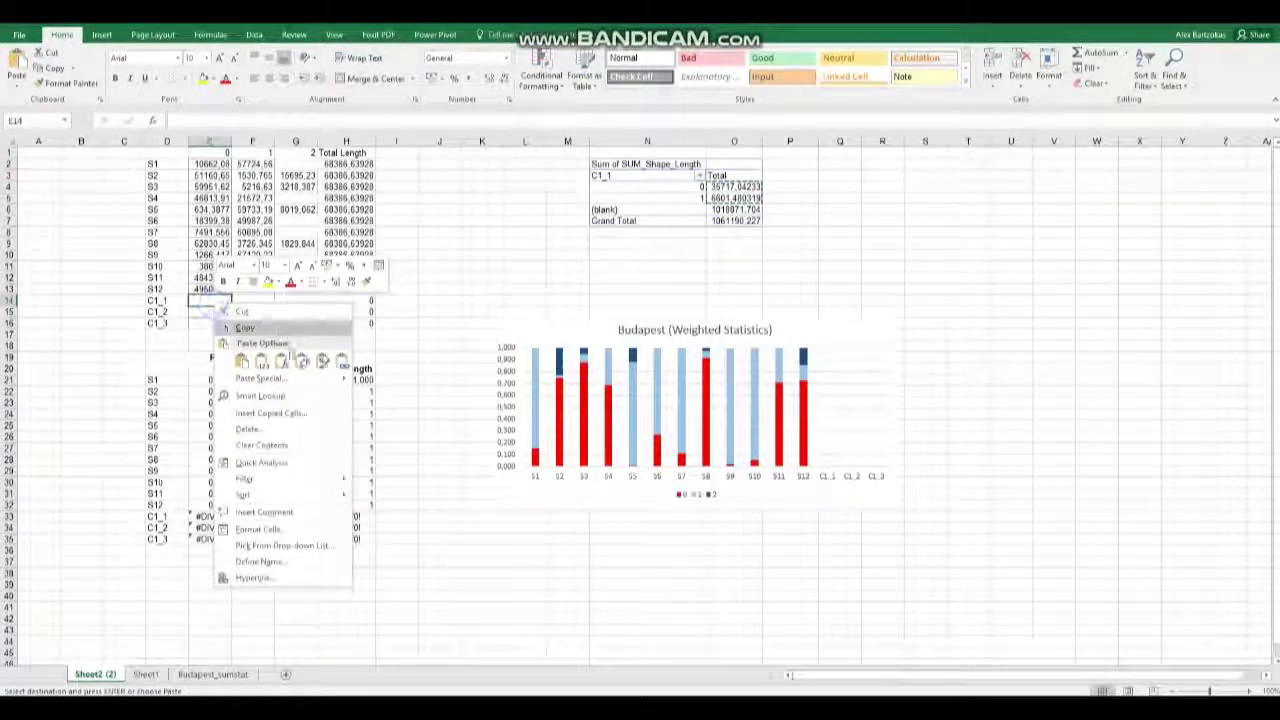
{"action": "left_click", "coordinate": [298, 360]}
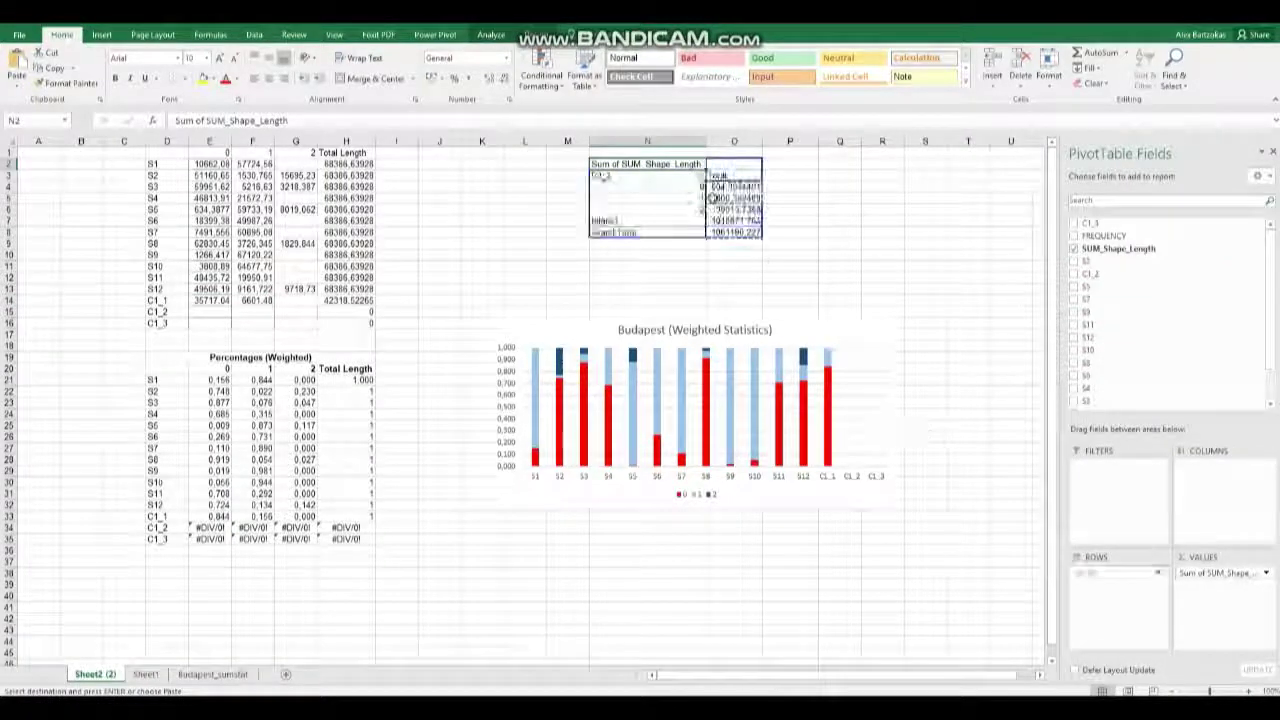
Switch the pivot row field to C1_2 and paste its 0, 1 and 2 totals transposed at E15.
{"action": "left_click", "coordinate": [209, 312]}
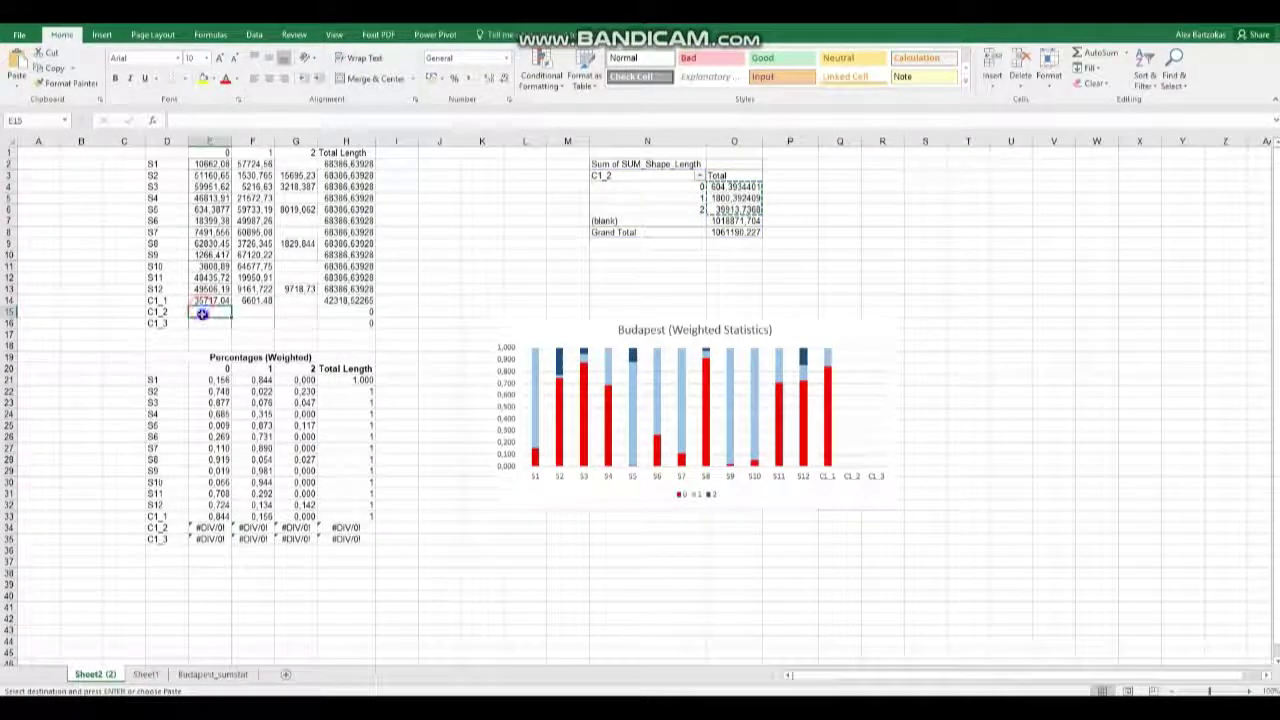
{"action": "right_click", "coordinate": [205, 314]}
{"action": "left_click", "coordinate": [290, 373]}
Switch the pivot row field to C1_3 and paste its 0 and 1 totals transposed at E16.
{"action": "left_click", "coordinate": [647, 164]}
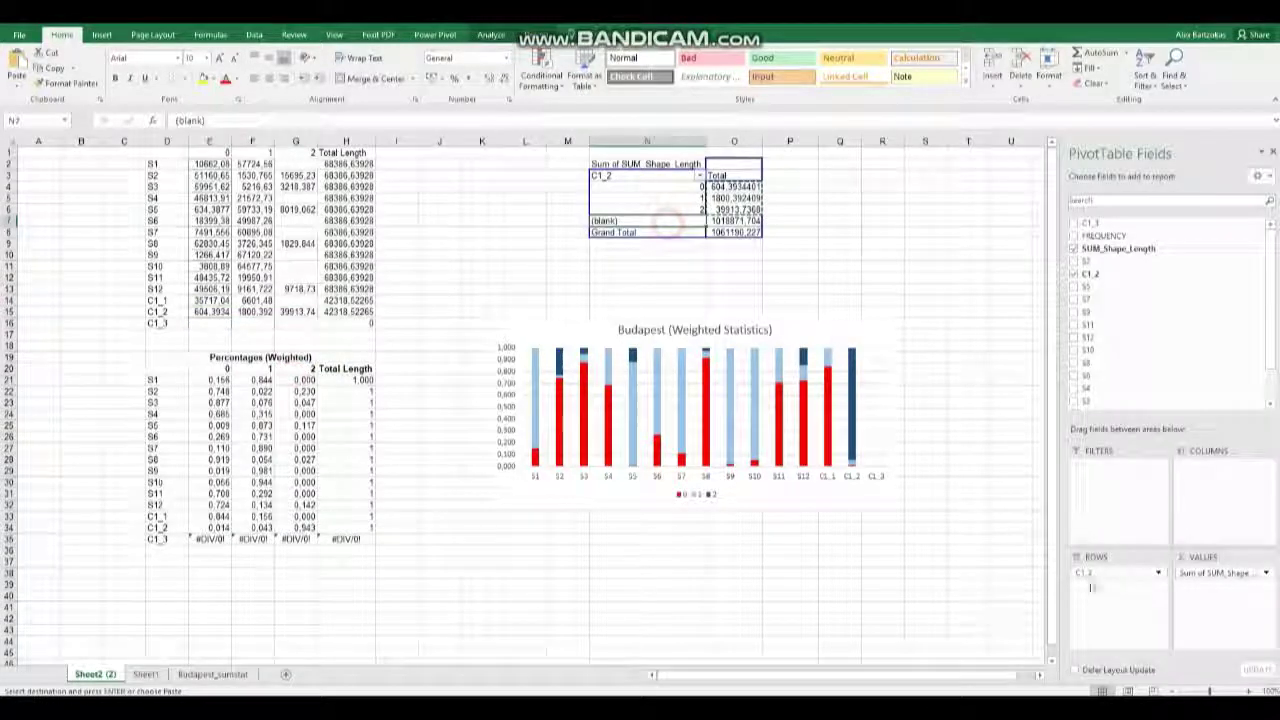
{"action": "left_click_drag", "start_coordinate": [1135, 370], "coordinate": [1128, 351]}
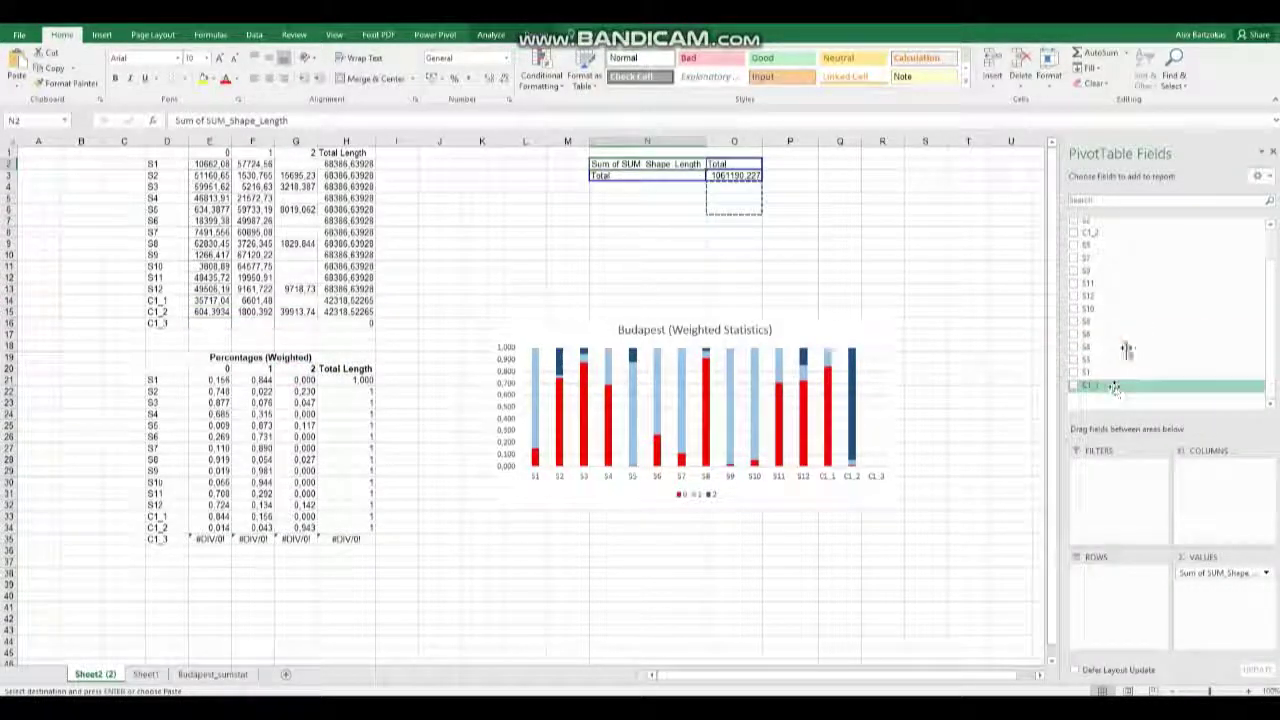
{"action": "left_click_drag", "start_coordinate": [1092, 223], "coordinate": [1120, 575]}
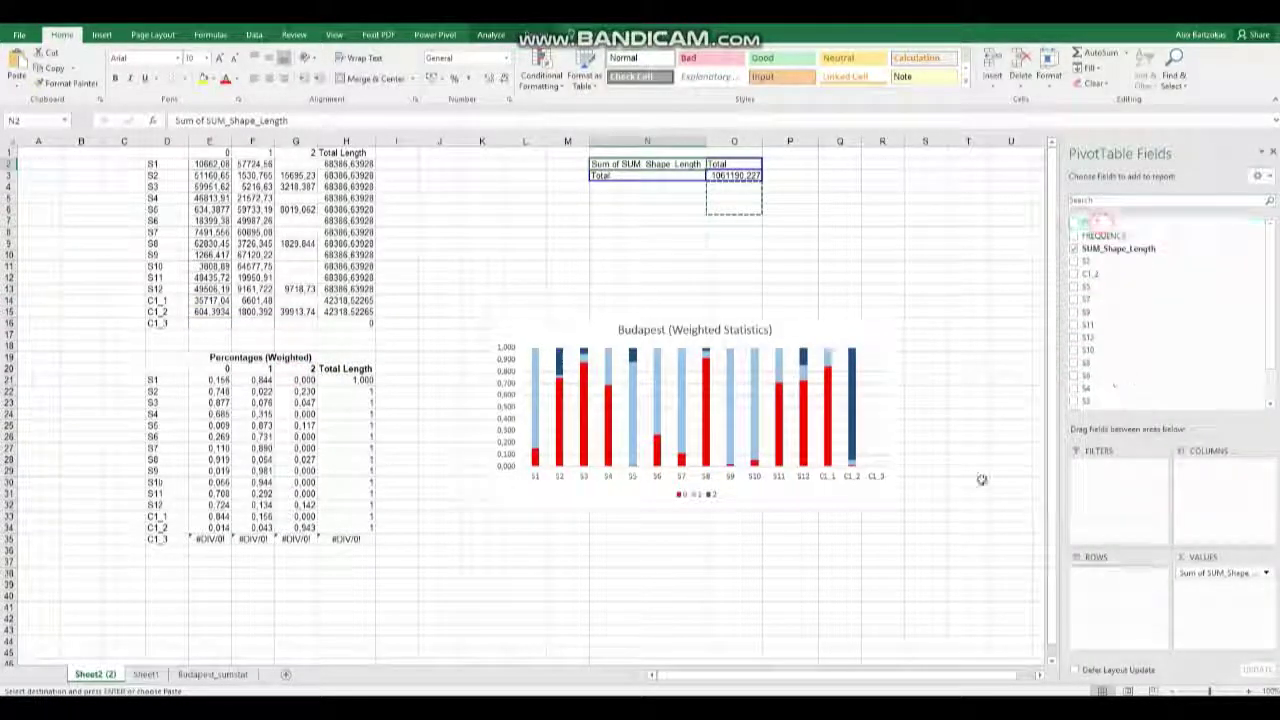
{"action": "left_click", "coordinate": [200, 324]}
{"action": "right_click", "coordinate": [200, 324]}
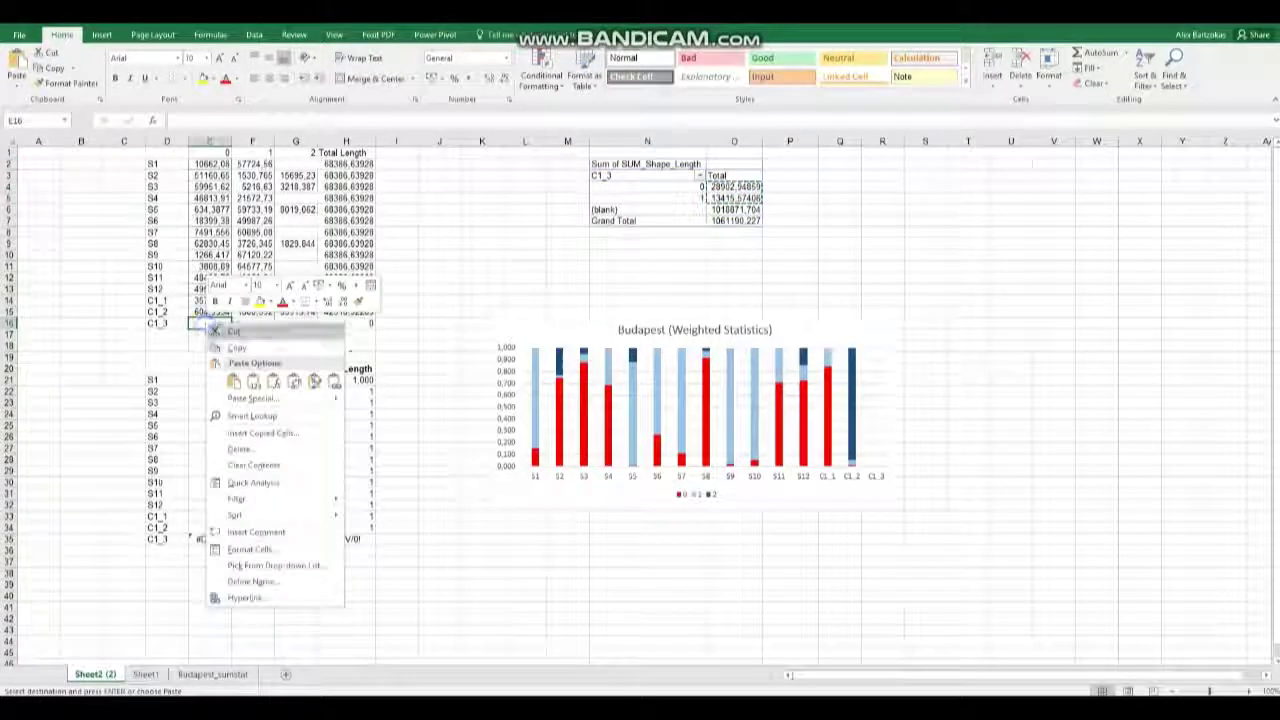
{"action": "left_click", "coordinate": [290, 386]}
Select the whole Percentages (Weighted) table, D19:H35, including its headings and the Total Length column.
{"action": "left_click", "coordinate": [492, 594]}
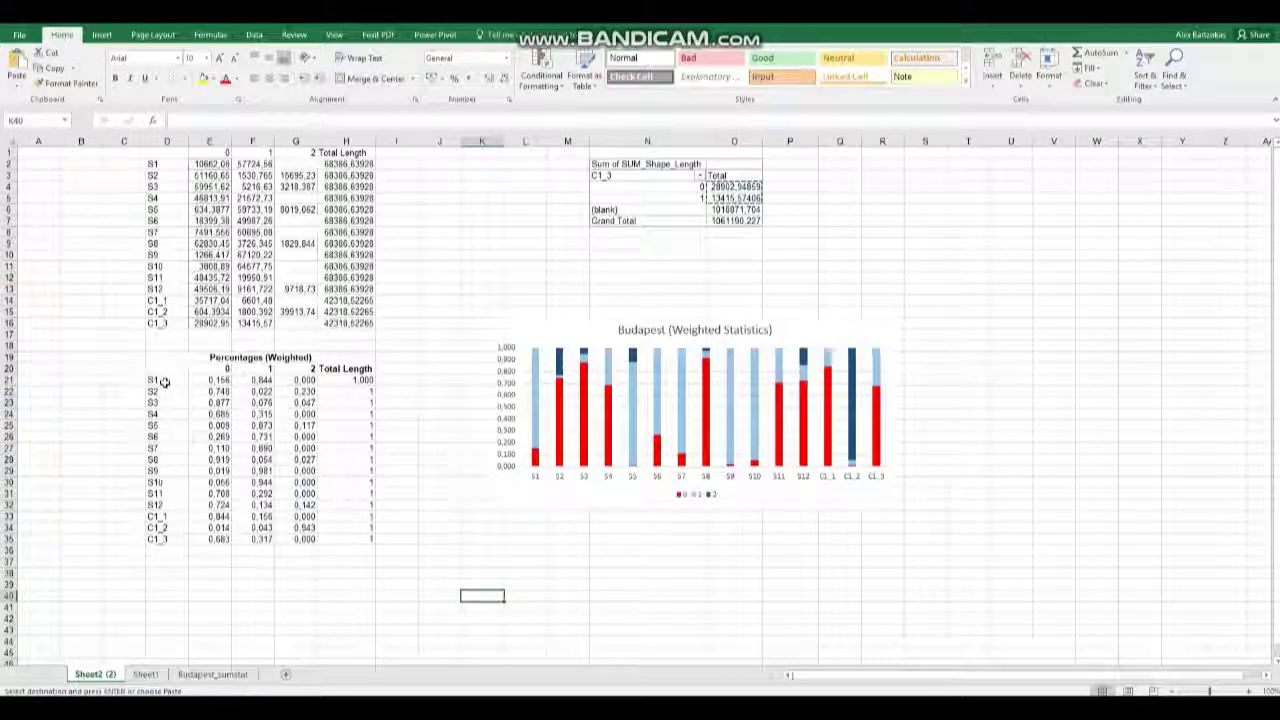
{"action": "left_click_drag", "start_coordinate": [161, 358], "coordinate": [193, 538]}
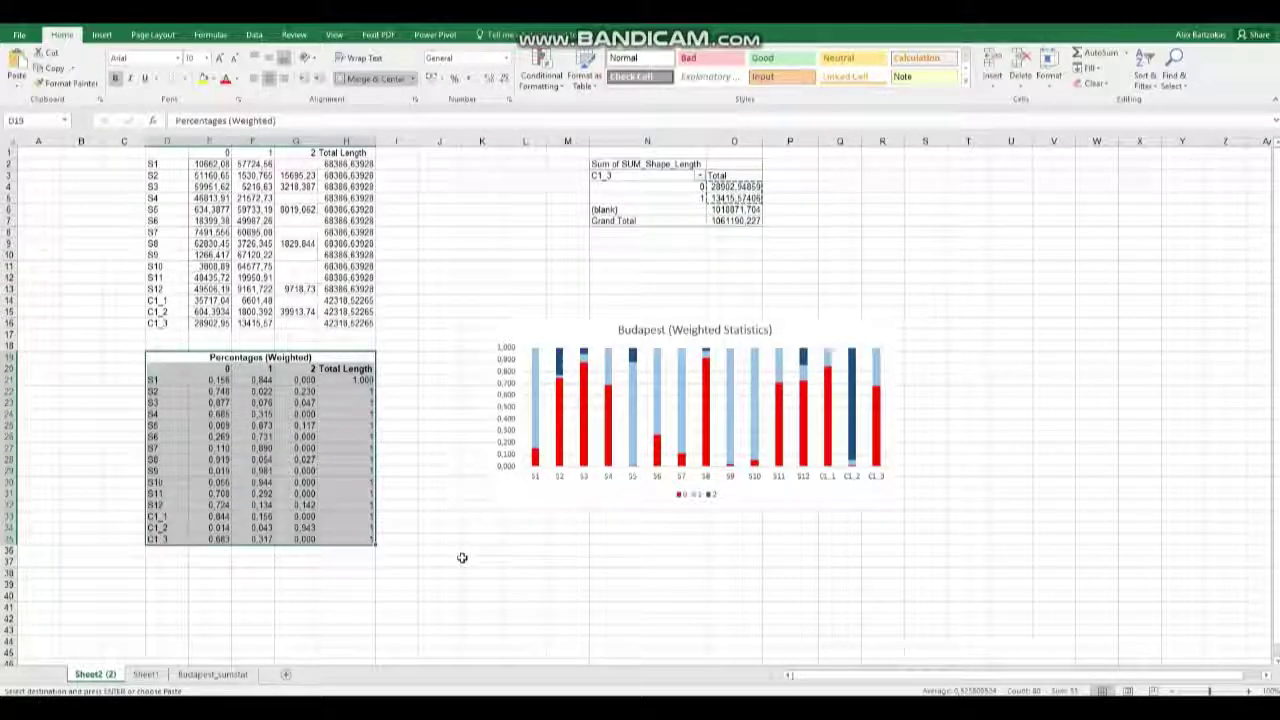